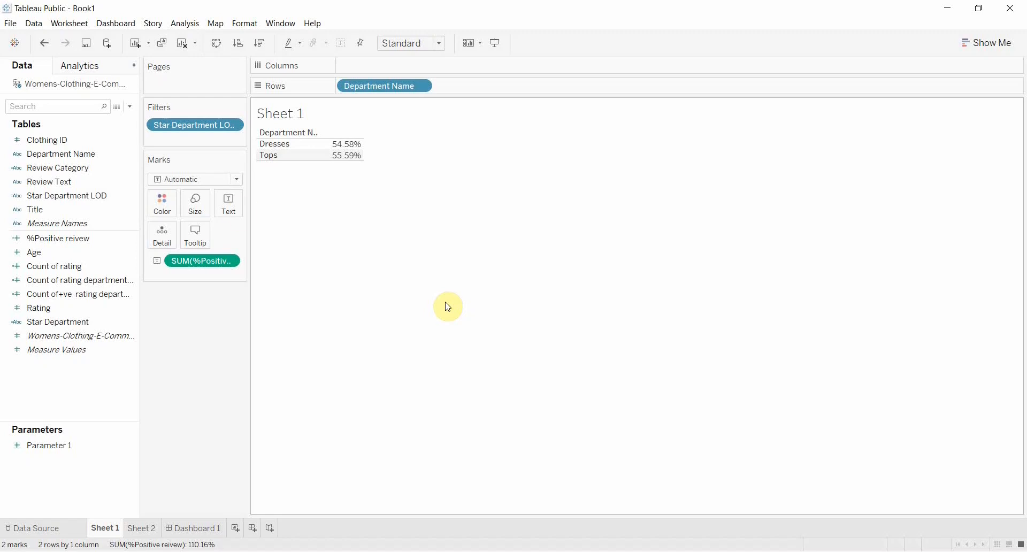
- Examine the underlying data of the Womens-Clothing-E-Commerce-Reviews source, including department names, review categories and ratings
click(118, 108)
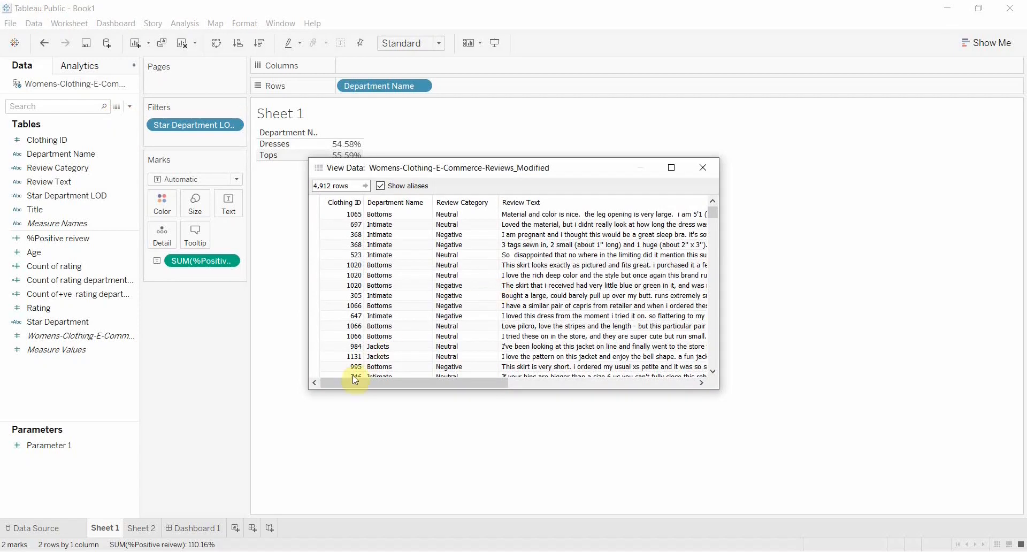
drag(351, 376, 656, 302)
click(655, 304)
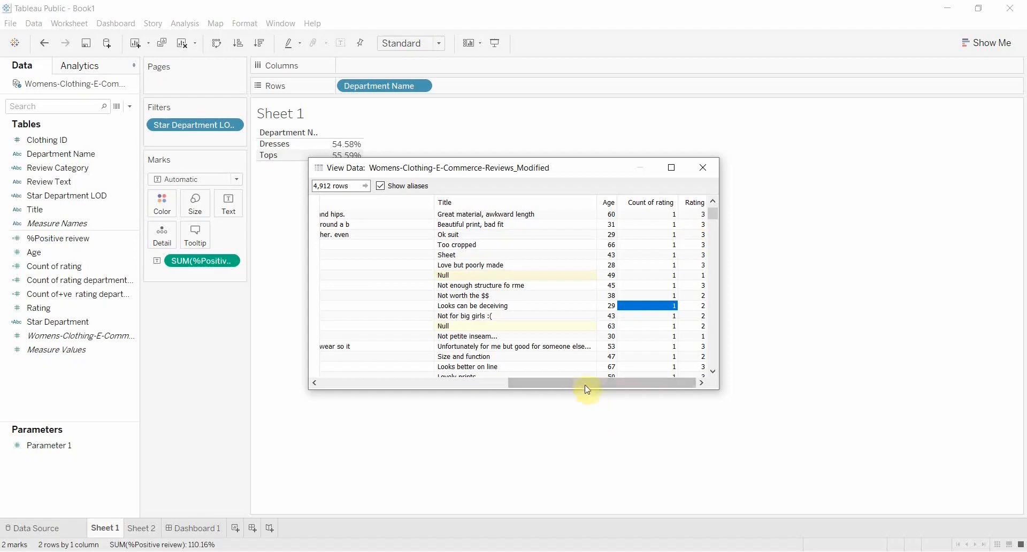
drag(586, 383, 348, 383)
click(394, 235)
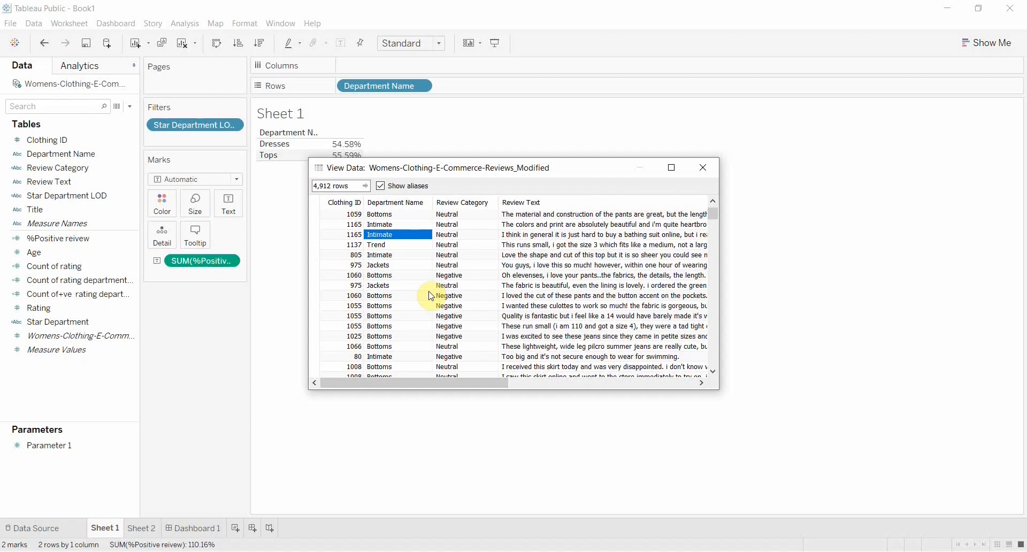
click(708, 170)
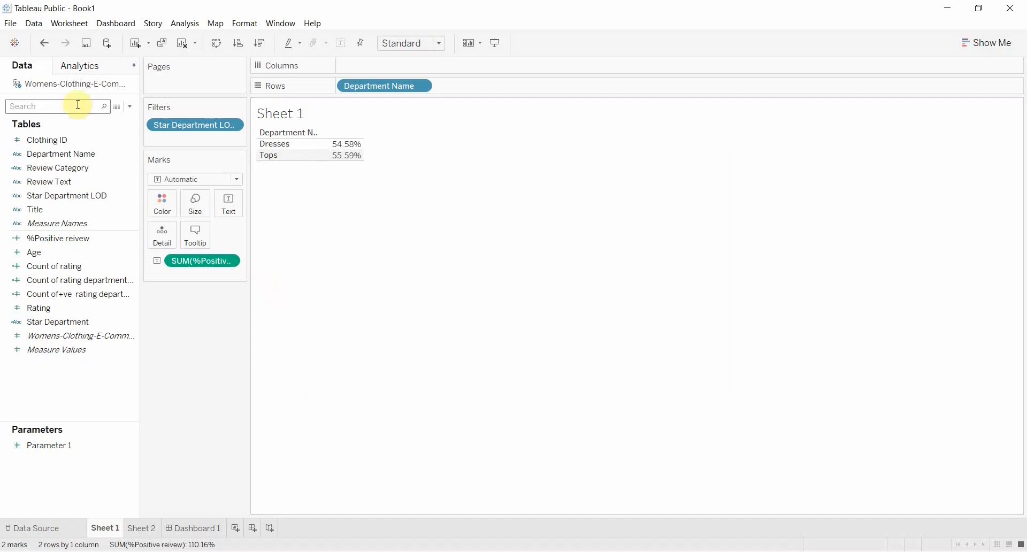
click(132, 111)
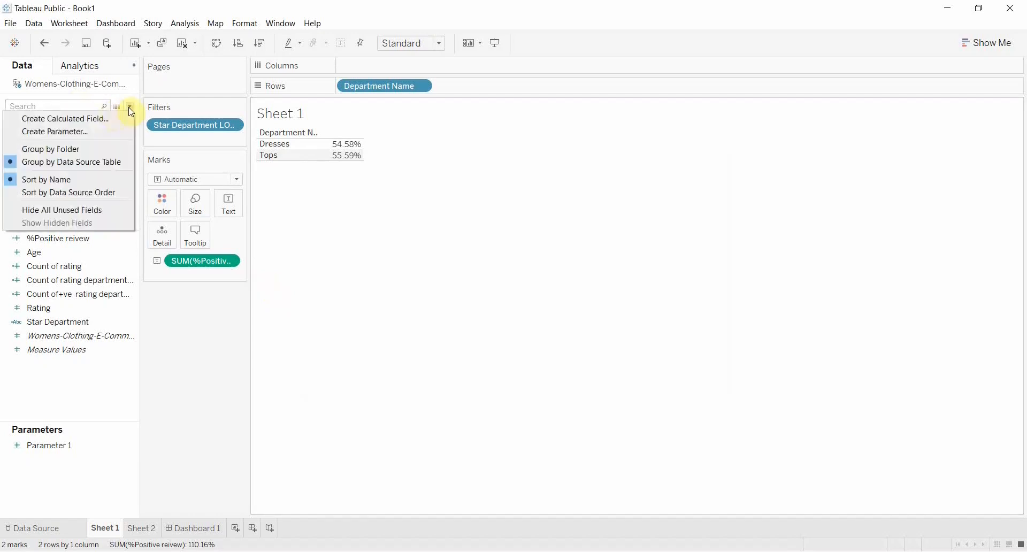
click(98, 116)
click(421, 302)
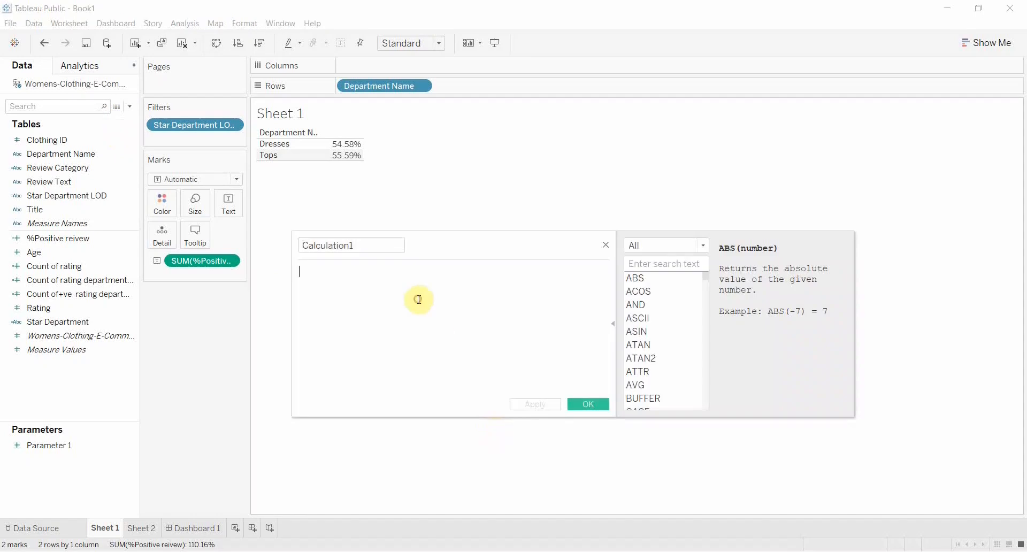
text(The Star Dea)
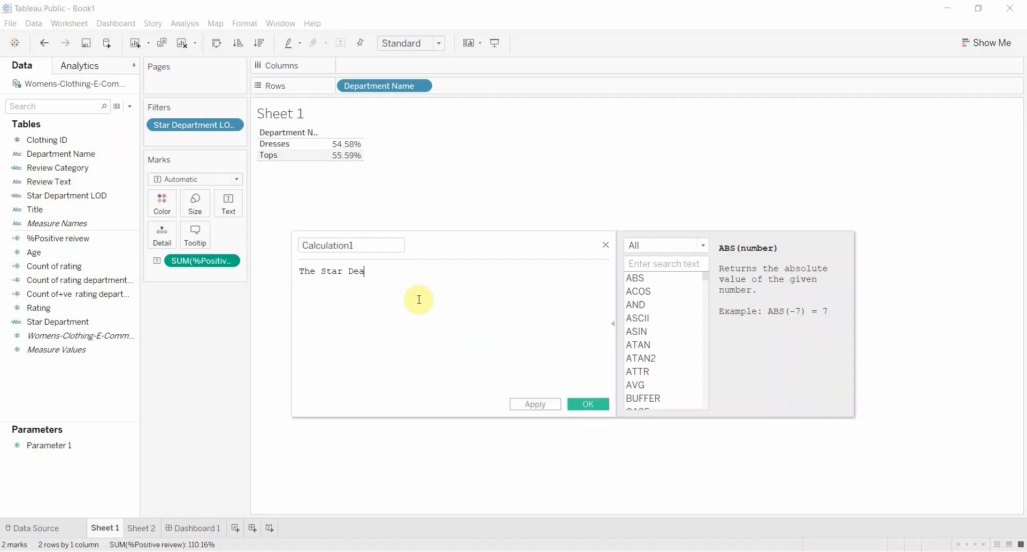
key(BackSpace)
text(partment for this Quarter are)
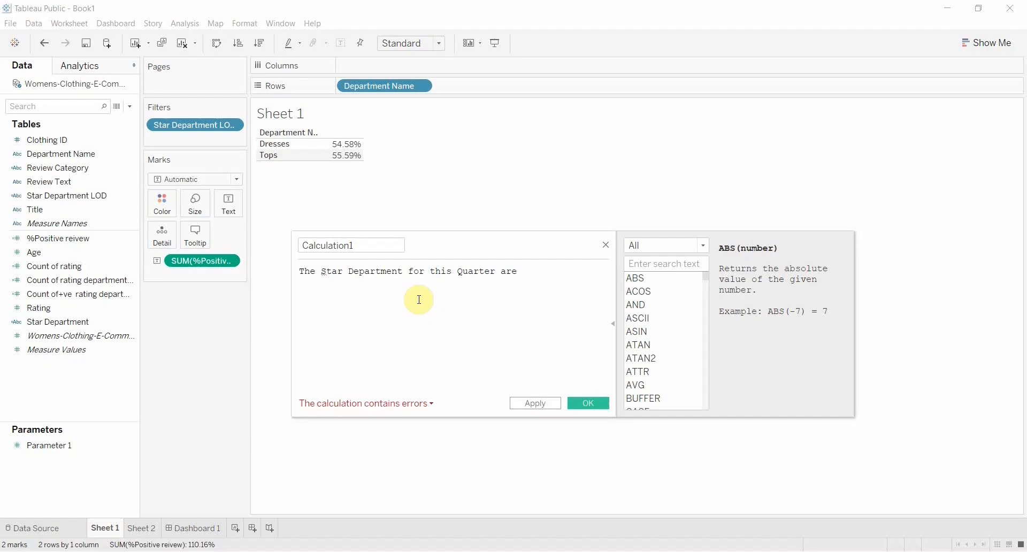
text(D)
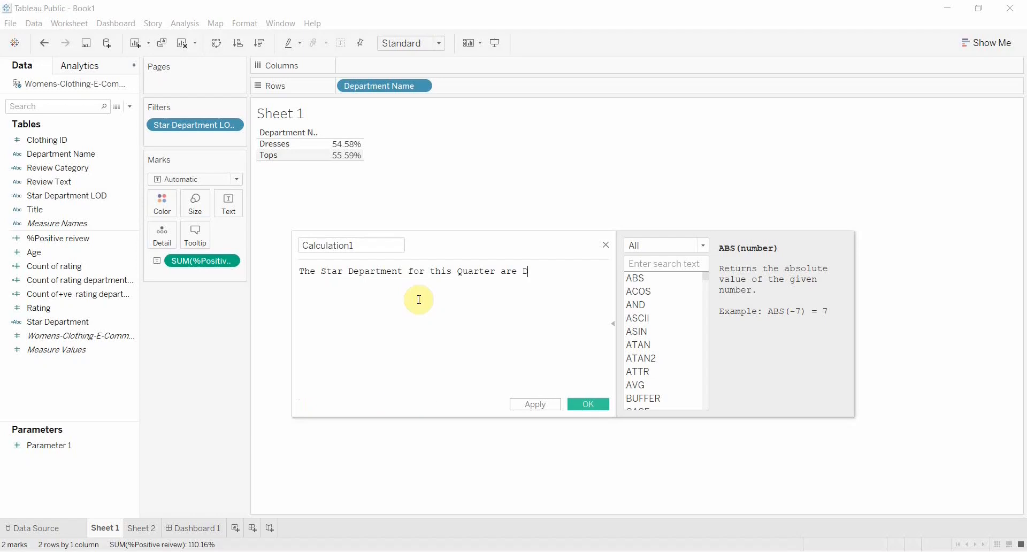
text(resses and Tops)
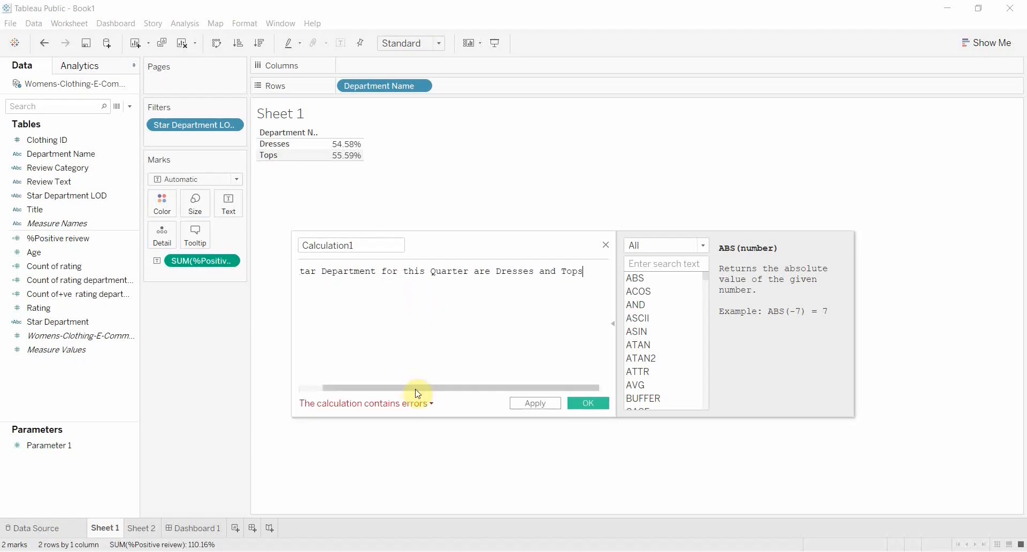
drag(418, 391, 355, 393)
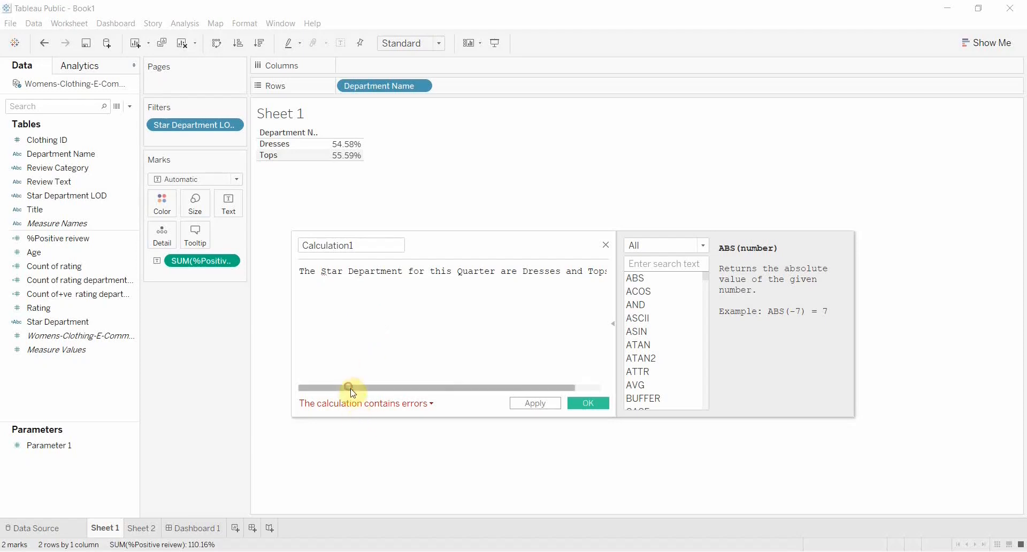
drag(351, 388, 401, 390)
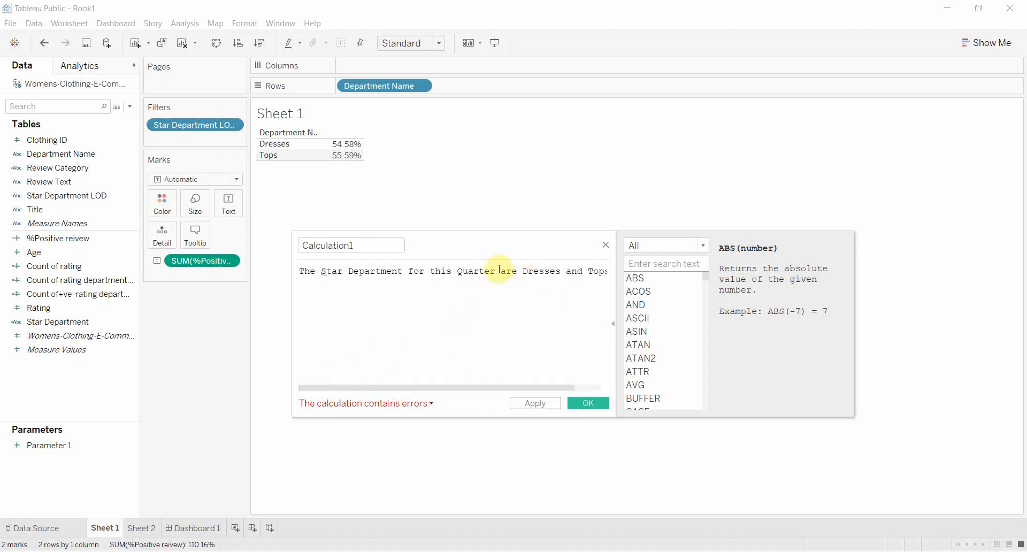
drag(517, 271, 296, 261)
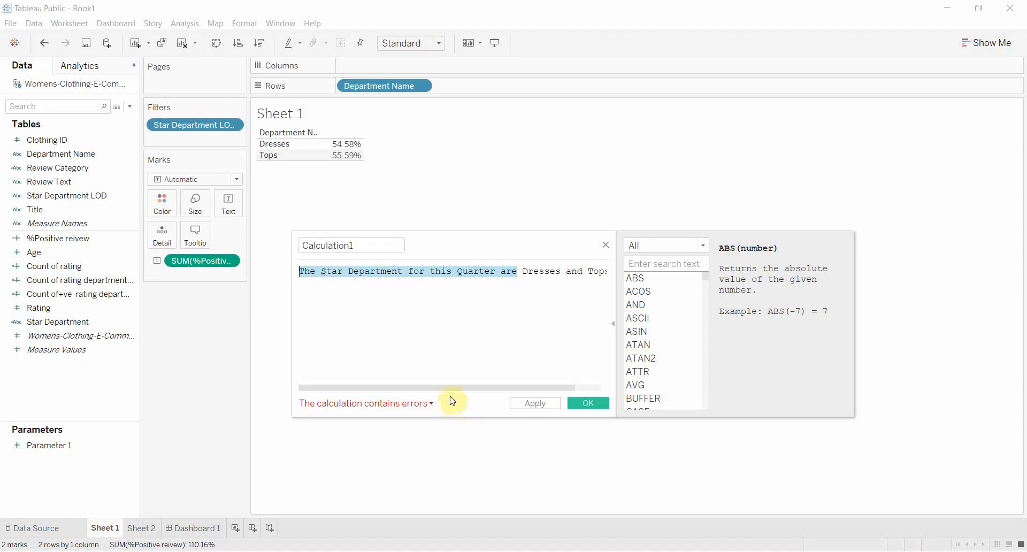
drag(463, 388, 546, 381)
drag(495, 273, 591, 276)
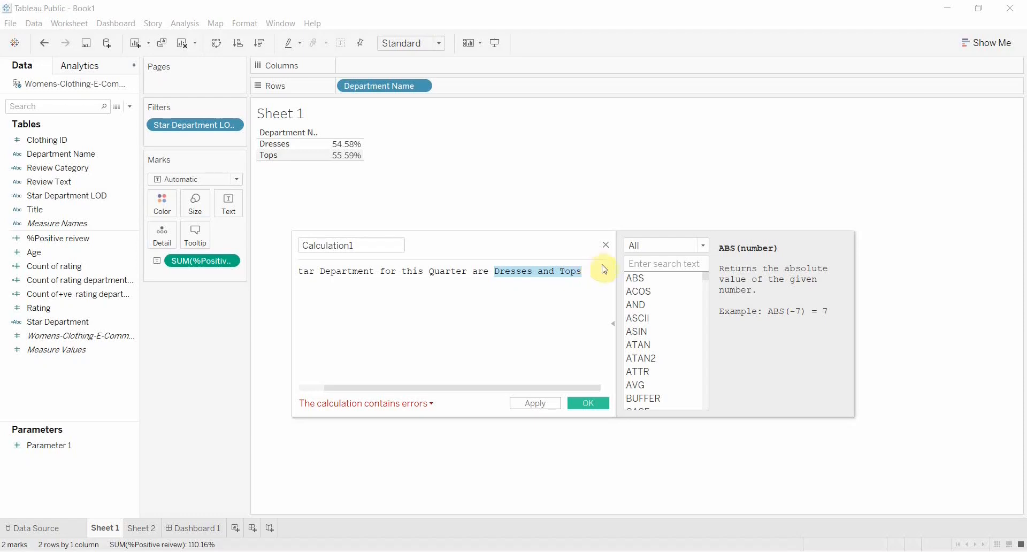
click(606, 245)
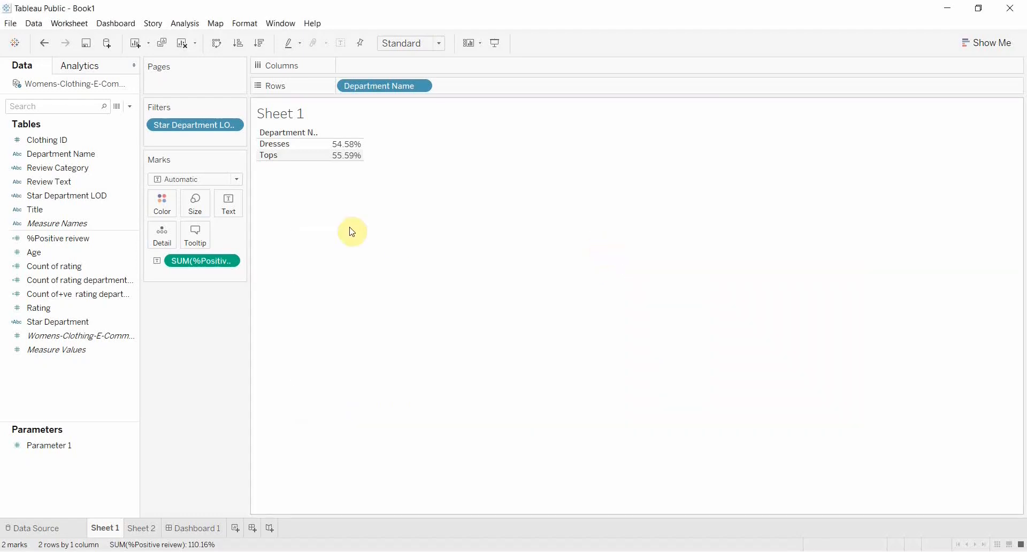
- Replace the sheet name in the Sheet 1 title with the dynamic Department Name field
right_click(299, 117)
click(327, 122)
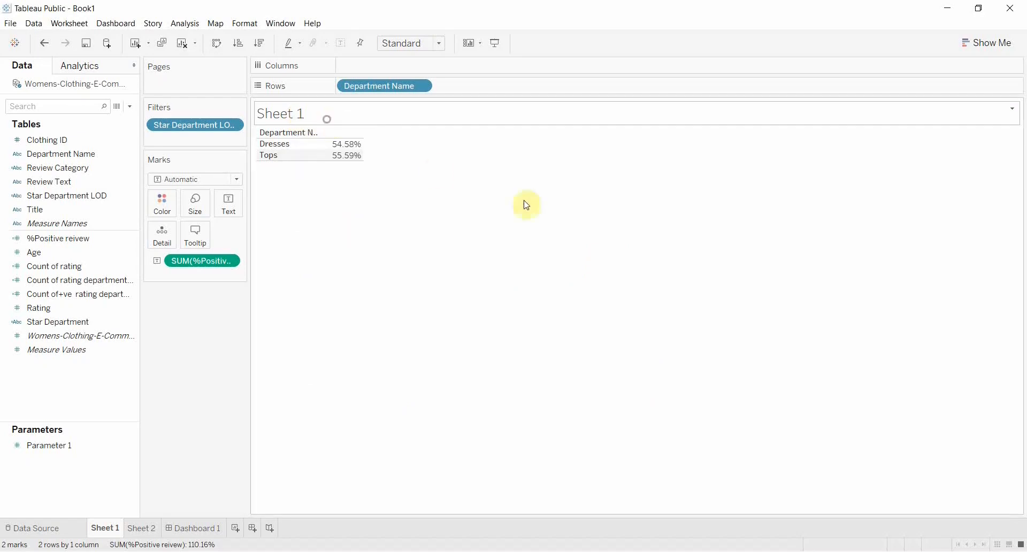
drag(452, 225, 332, 227)
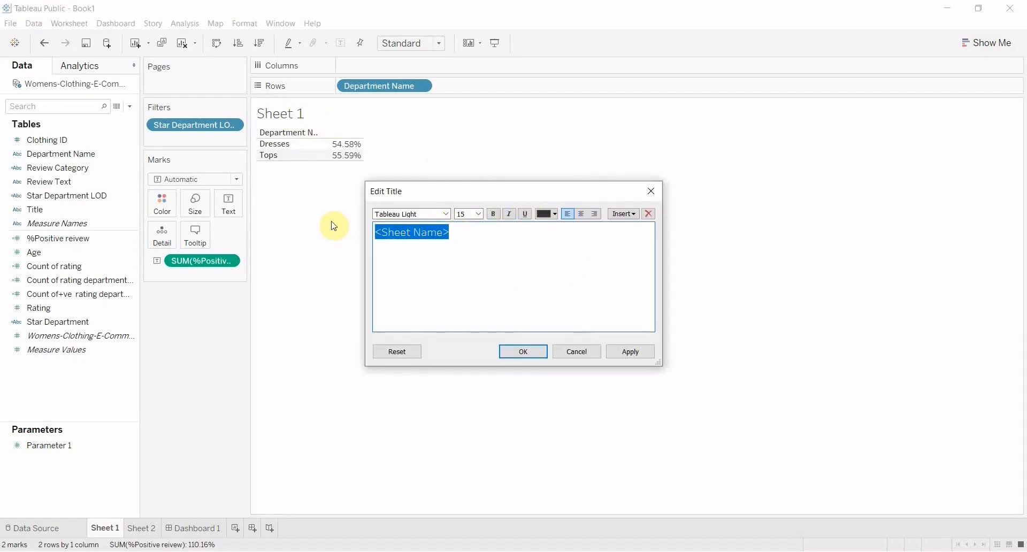
key(BackSpace)
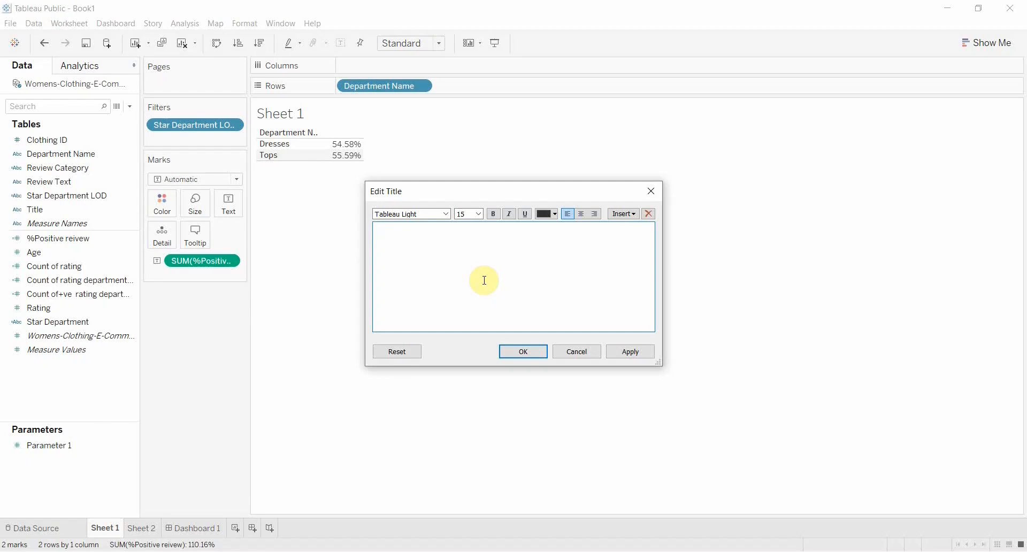
click(629, 215)
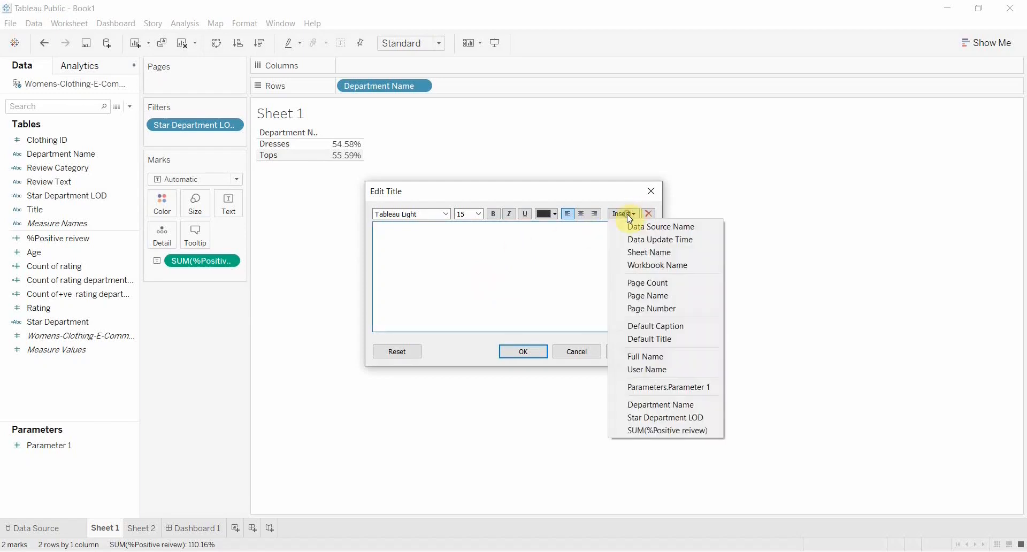
click(655, 408)
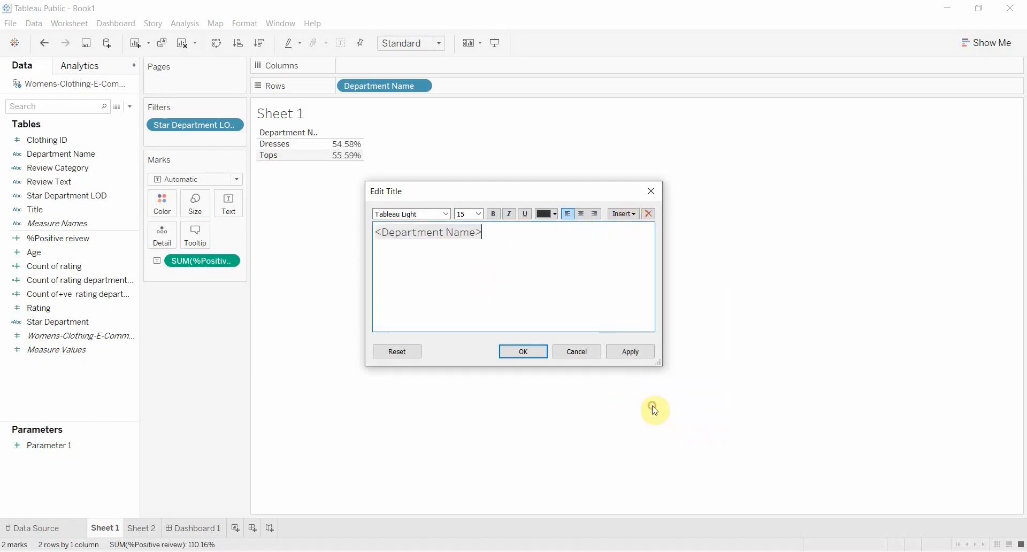
click(631, 352)
click(537, 353)
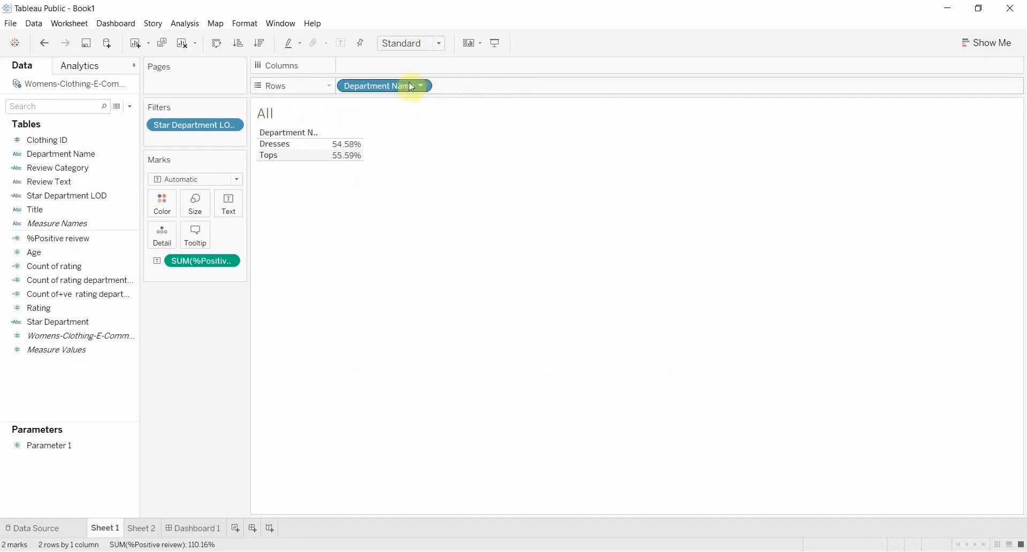
- Add Department Name as a filter while keeping it on rows, with Dresses and Tops selected
drag(401, 87, 202, 140)
click(626, 445)
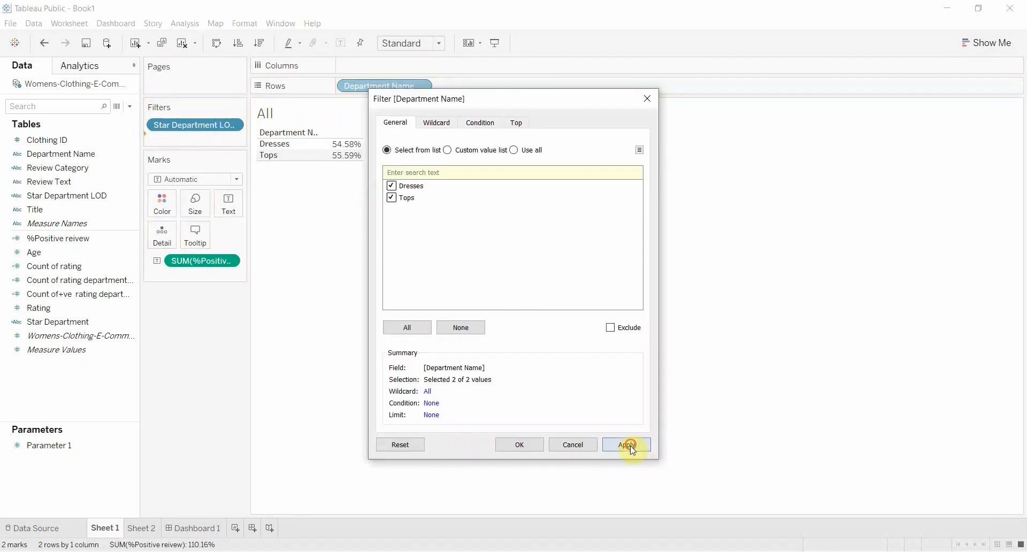
click(516, 452)
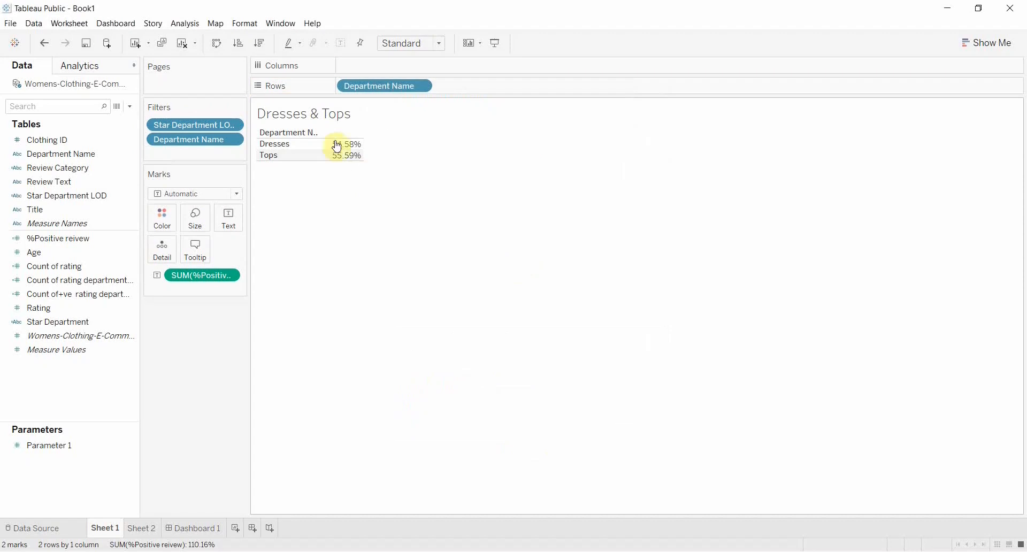
- Insert the text "The Star Deparment for This Quarter are" before the Department Name field in the sheet title
right_click(368, 116)
click(390, 118)
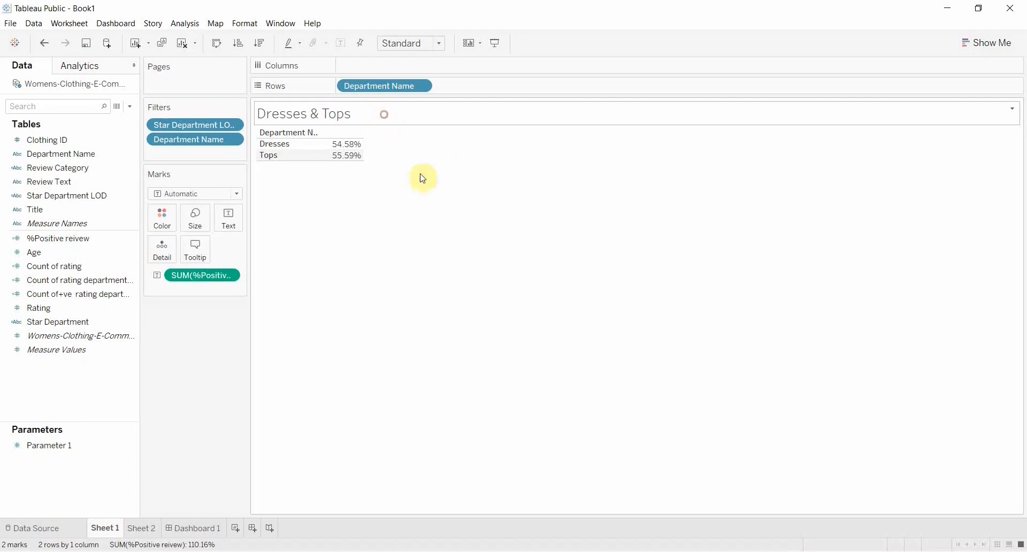
text(The Star )
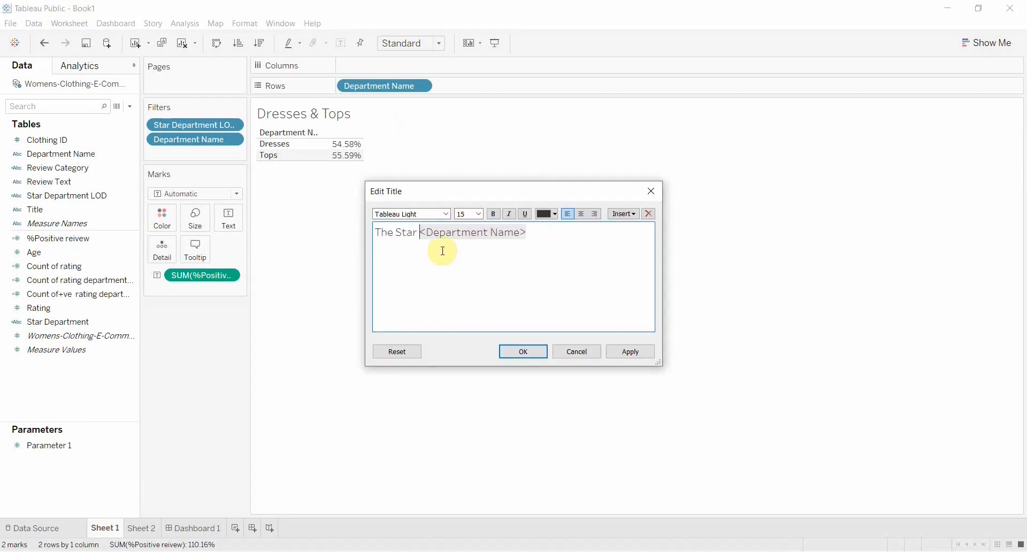
text(Deparm)
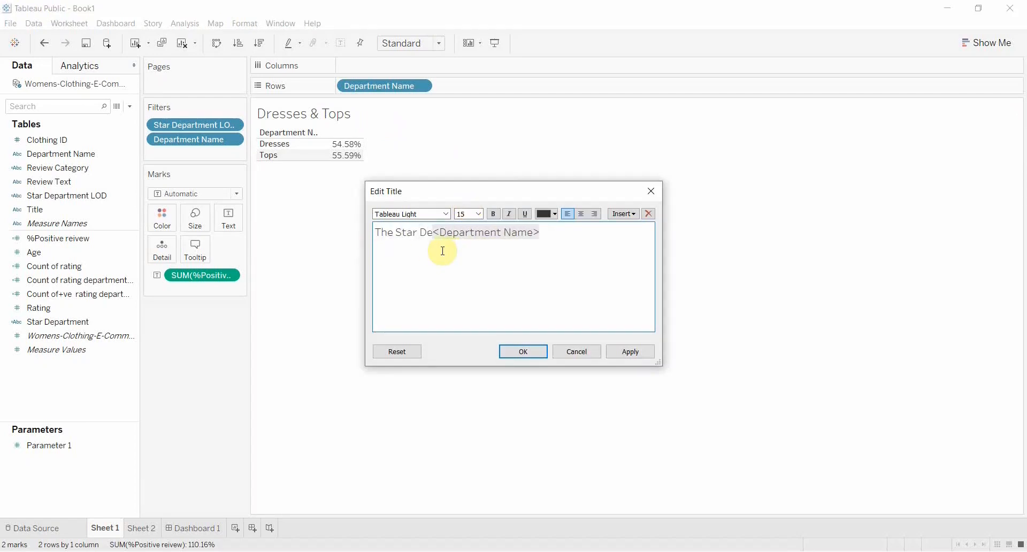
text(ent for This)
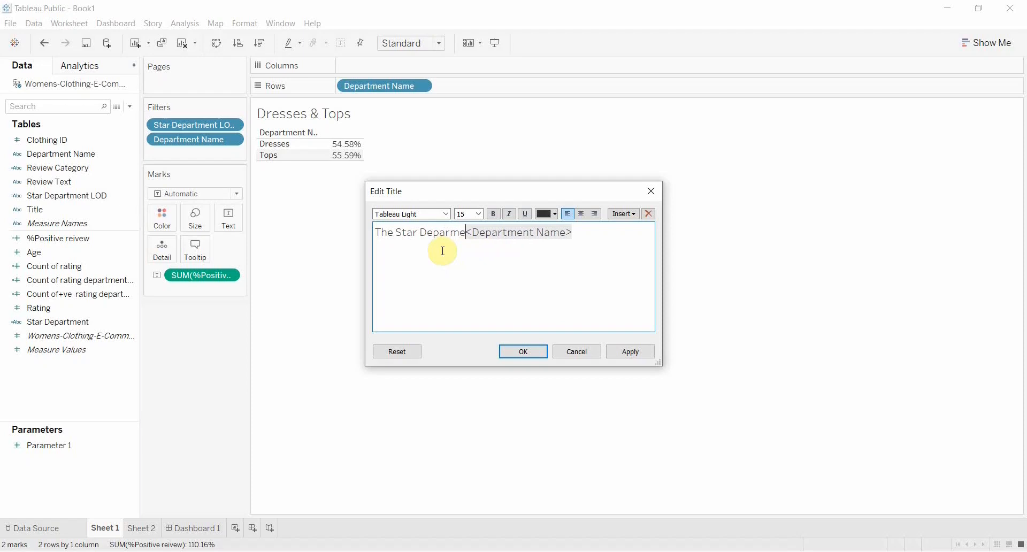
text( Quarter are)
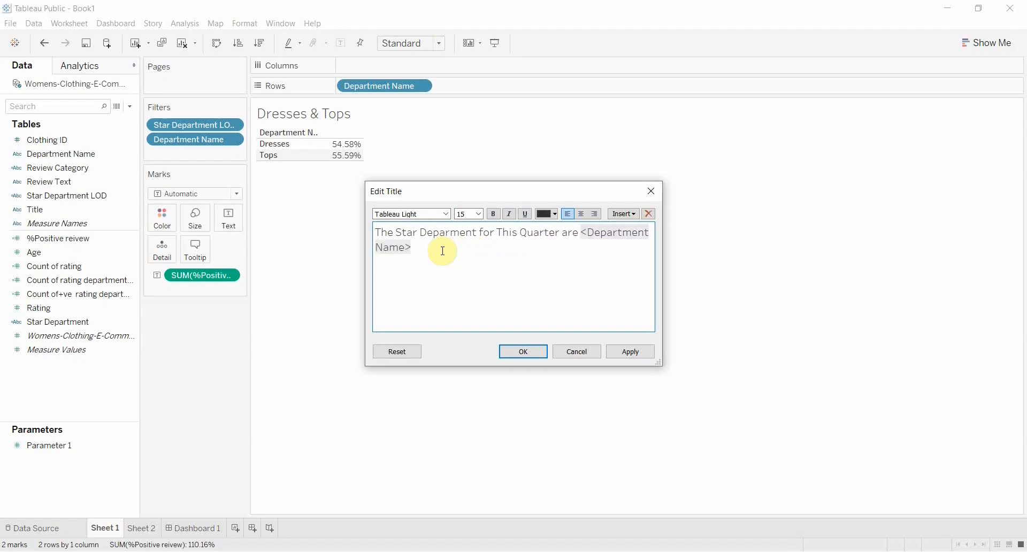
click(635, 351)
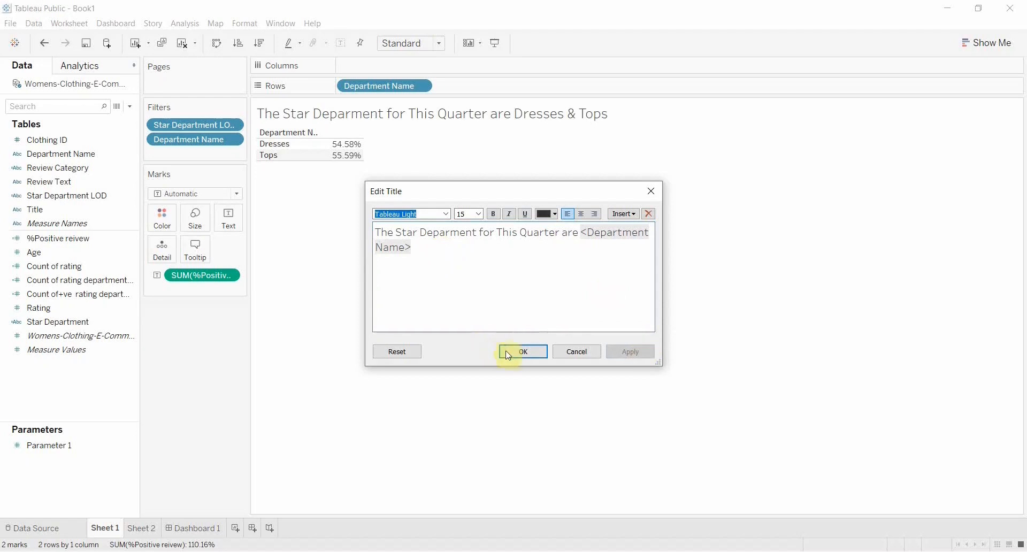
click(520, 351)
- Hide the Department Name row header and remove the SUM(%Positive reivew) measure from the marks
click(422, 85)
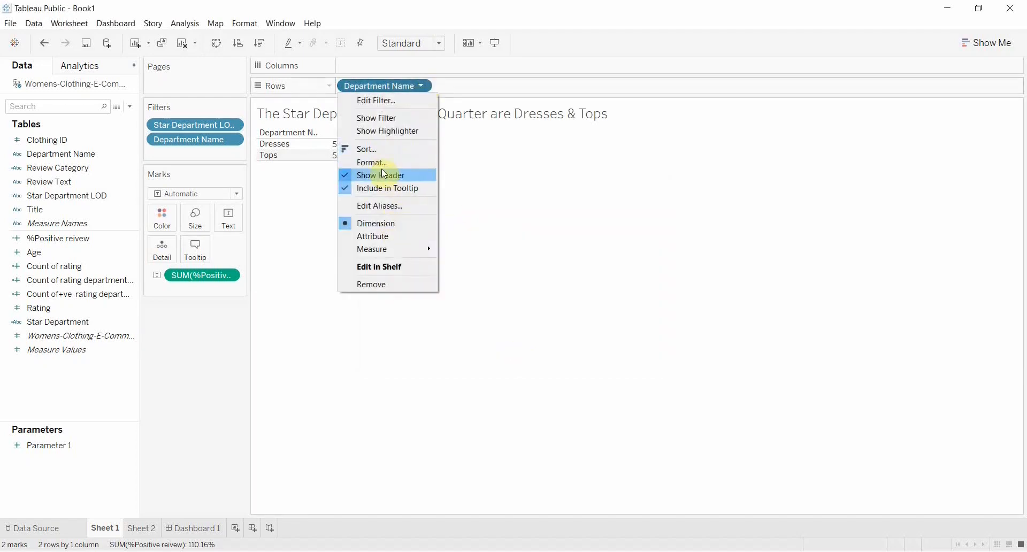
click(385, 176)
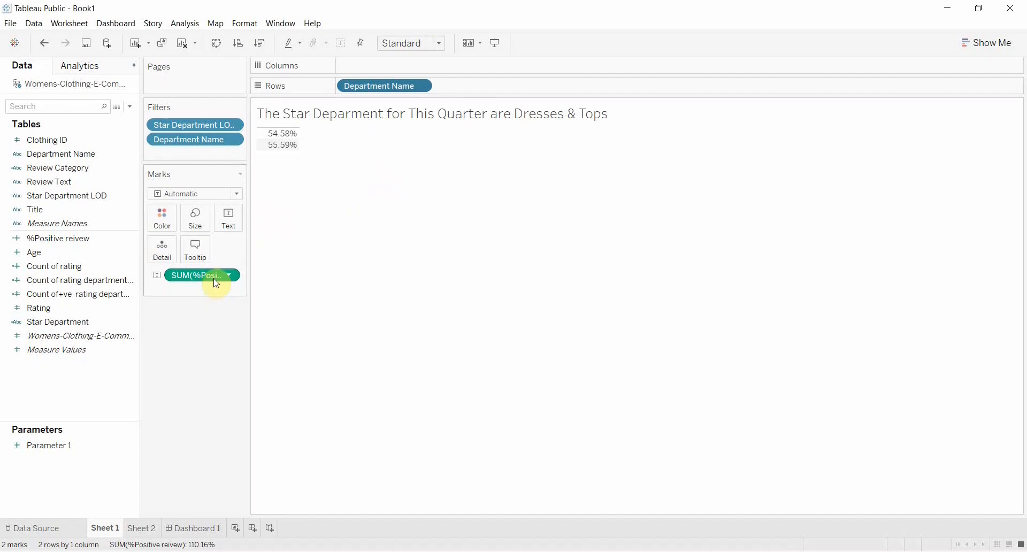
drag(232, 278, 188, 381)
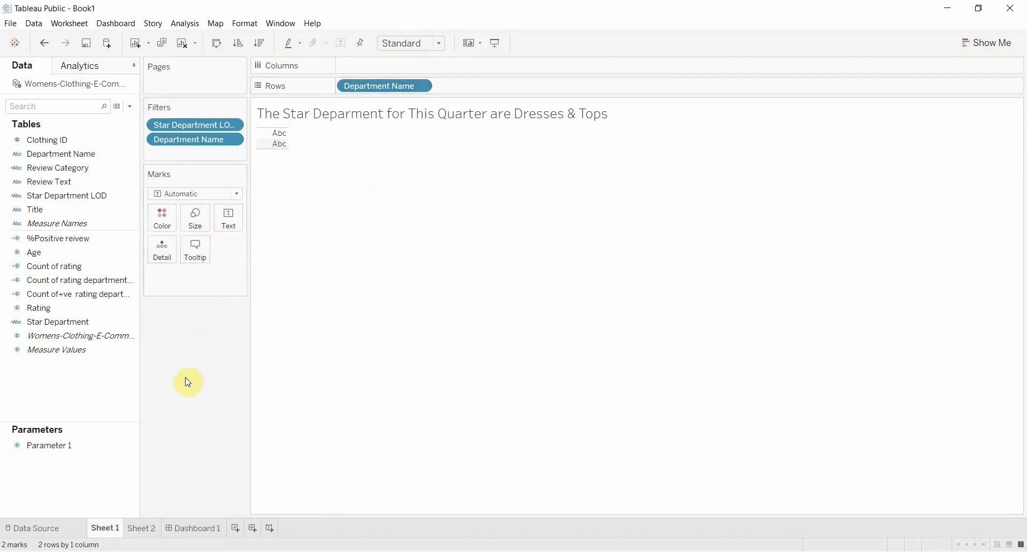
- Change the sheet's mark type from Automatic to Polygon
click(199, 199)
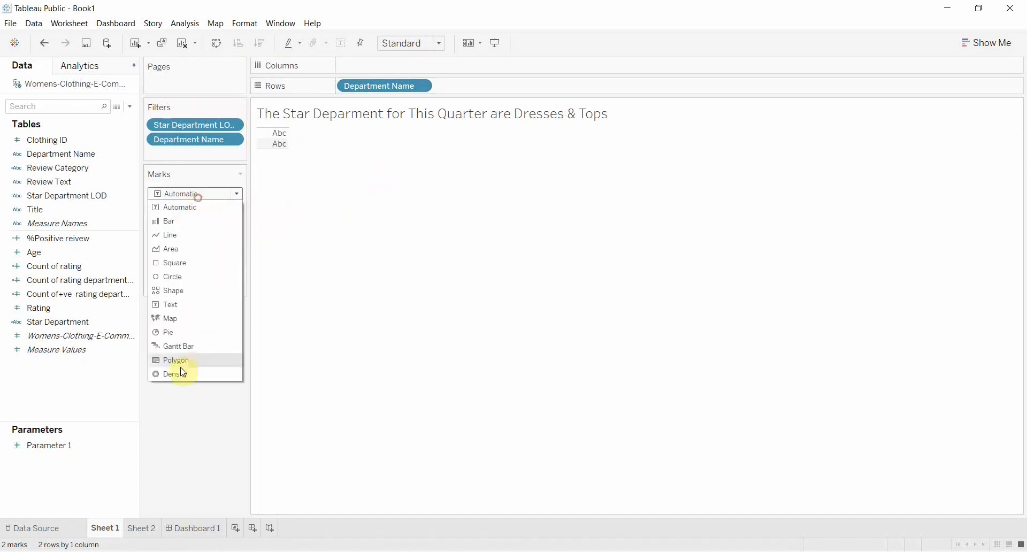
click(183, 360)
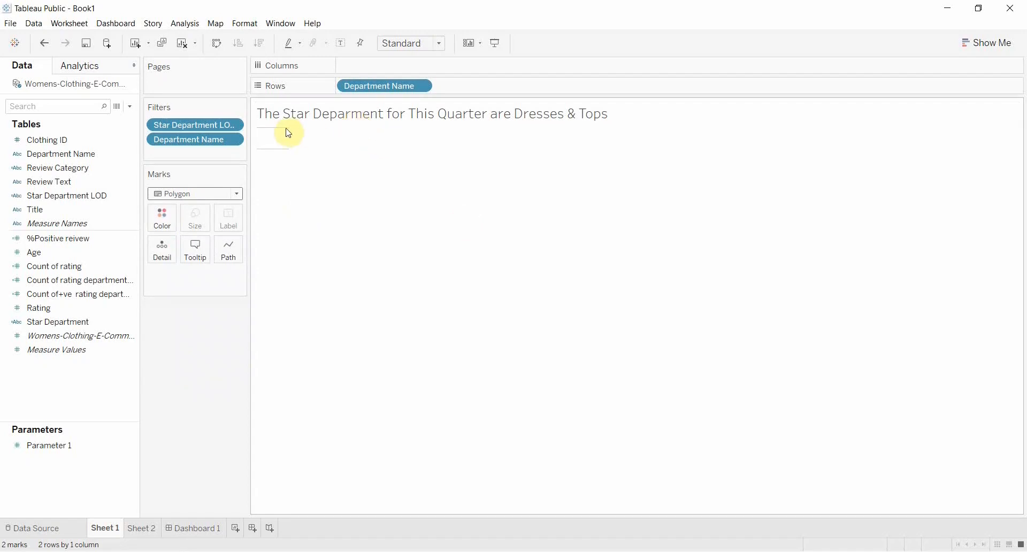
click(233, 126)
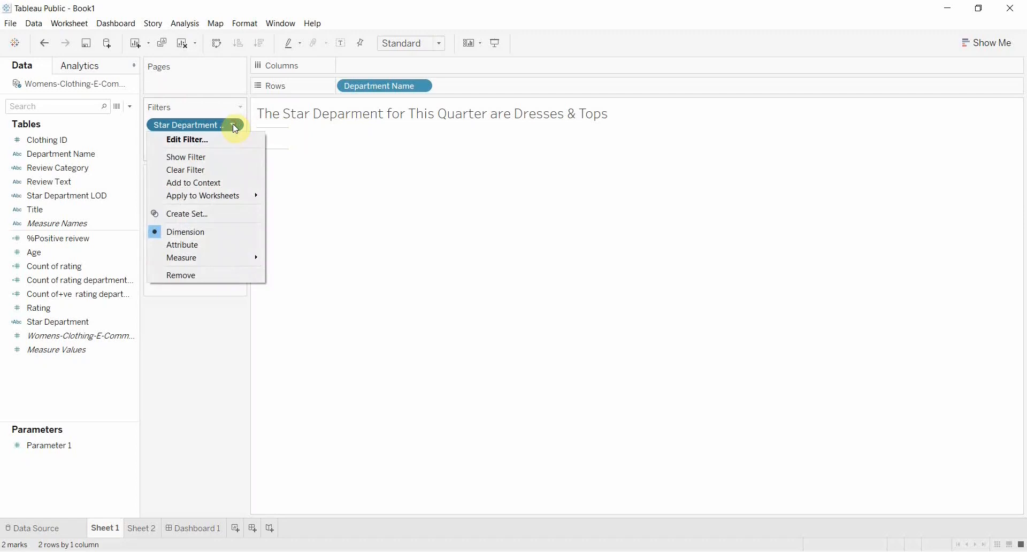
click(236, 140)
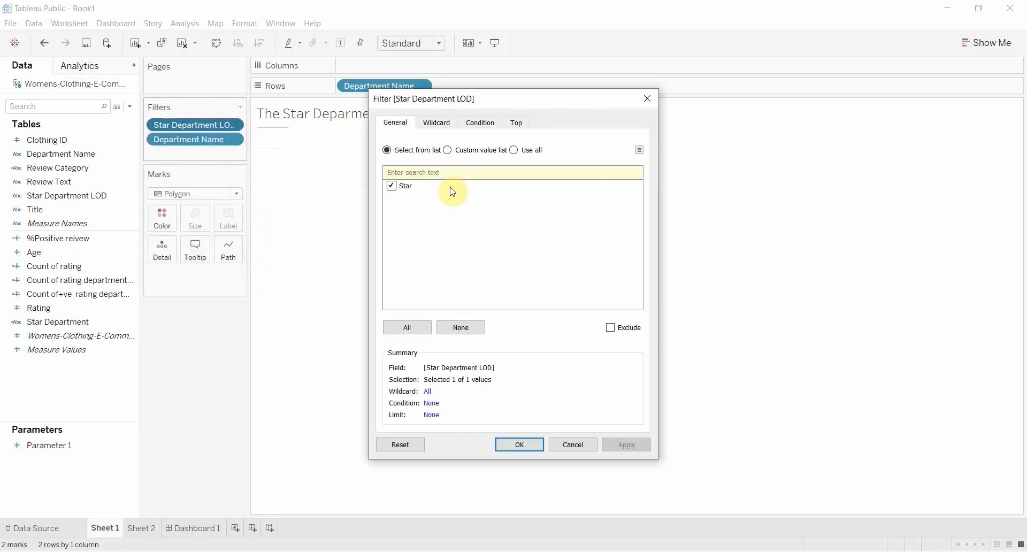
click(573, 446)
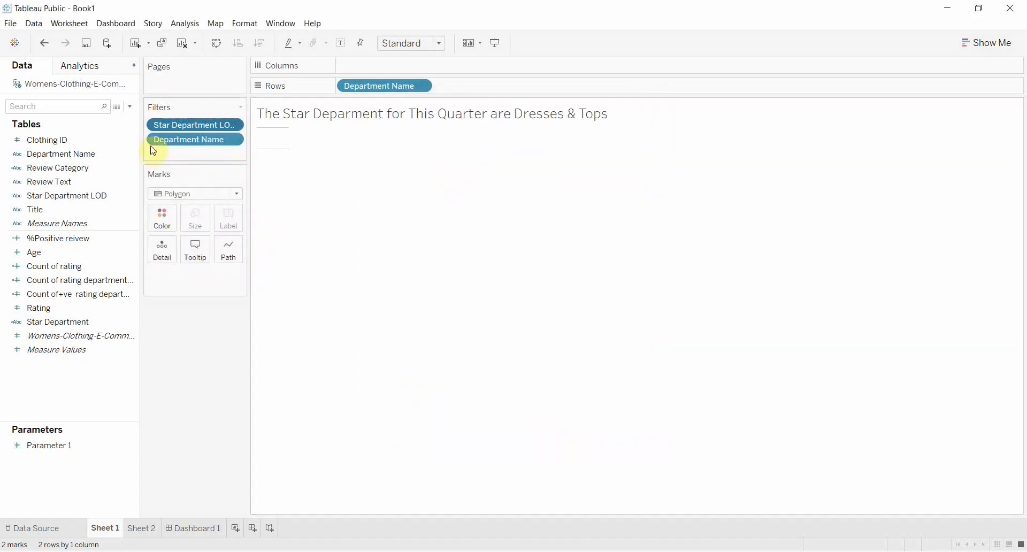
- Remove the Department Name filter and set the Star Department LOD filter to the blank value instead of Star
drag(170, 139, 214, 300)
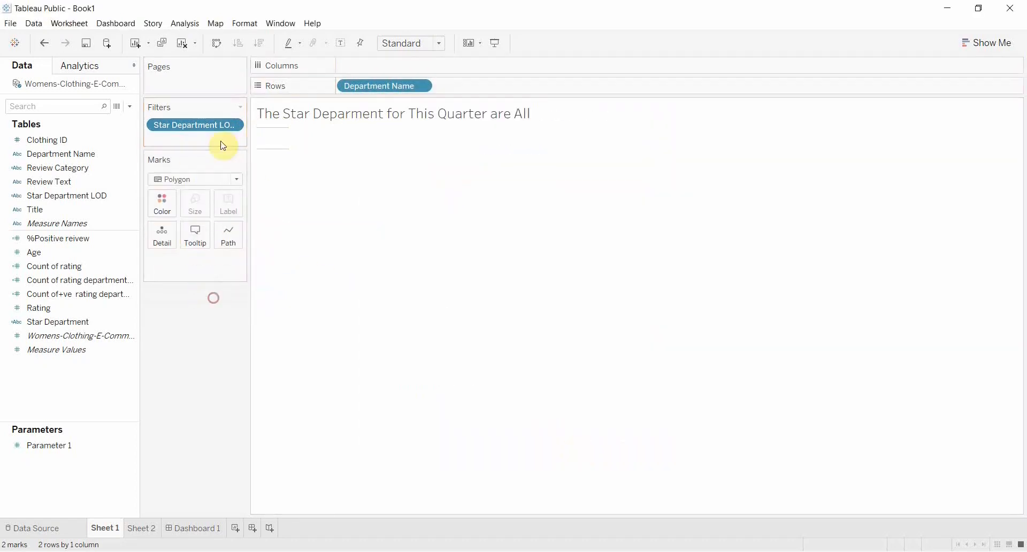
click(231, 126)
click(224, 141)
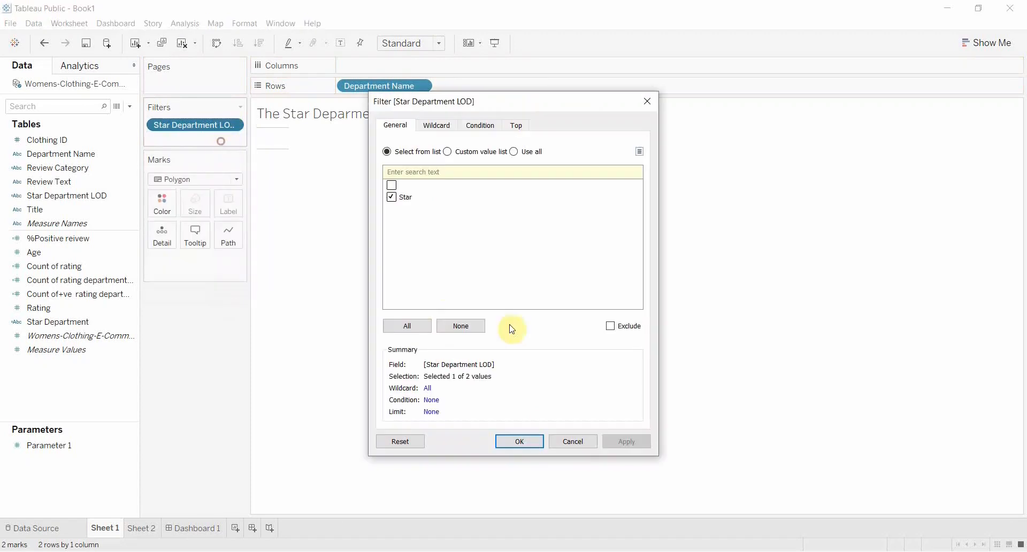
click(396, 187)
click(399, 196)
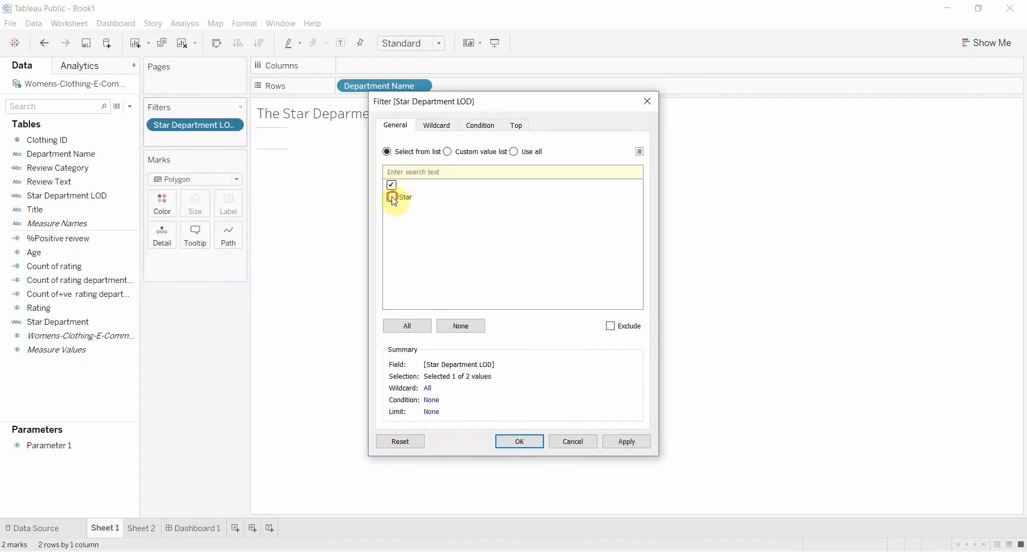
click(616, 445)
click(521, 442)
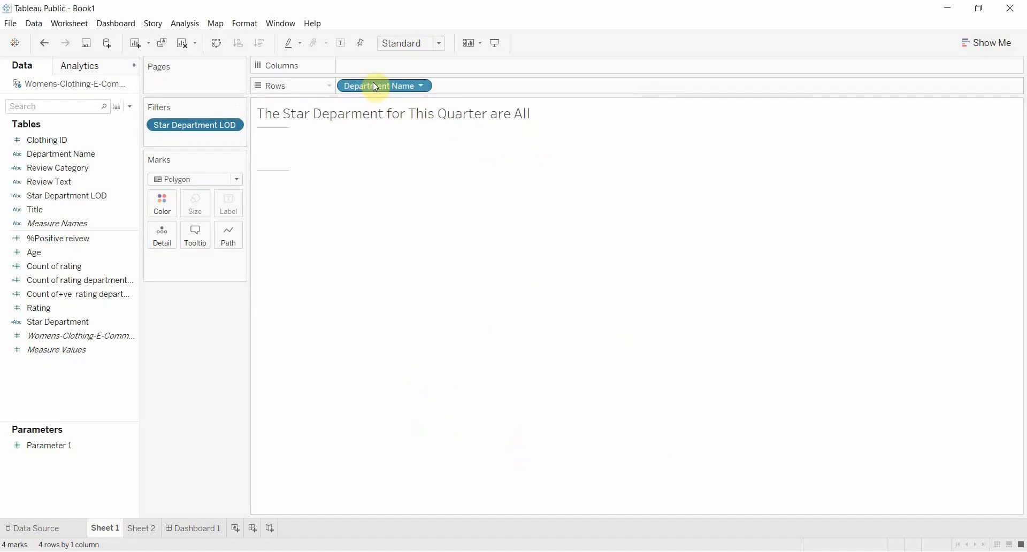
- Add Department Name as a filter with Bottoms, Intimate, Jackets and Trend selected, and show its row header
drag(373, 86, 182, 137)
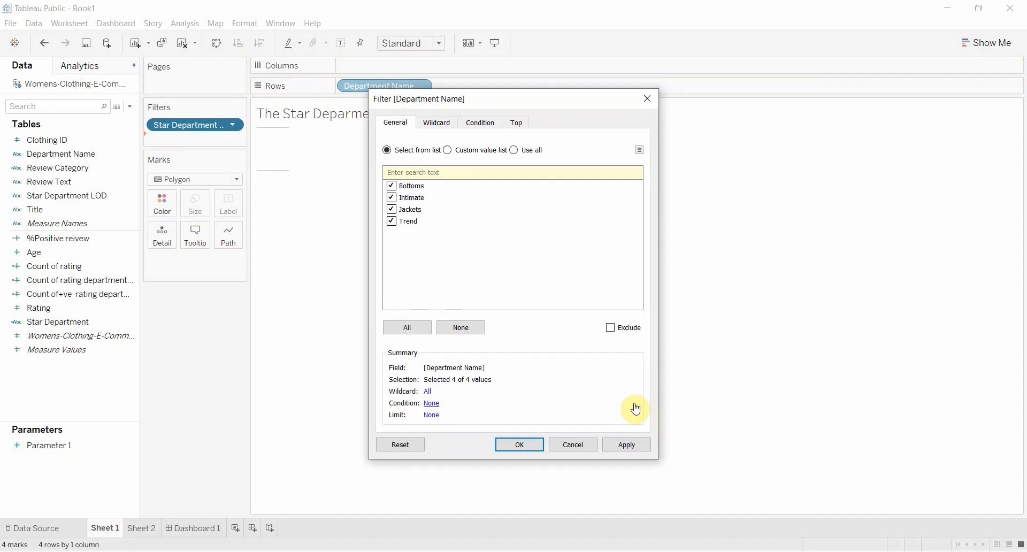
click(625, 445)
click(550, 451)
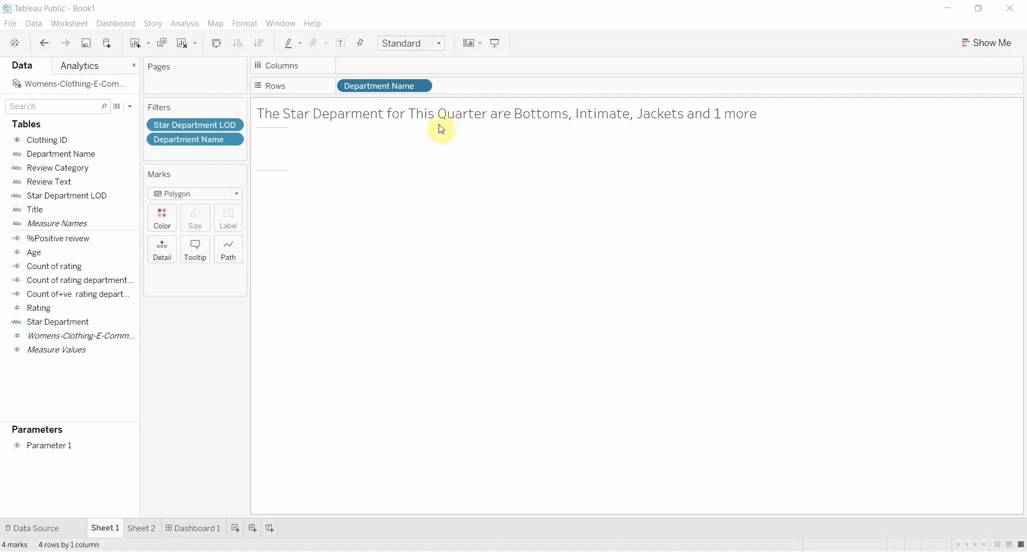
click(424, 86)
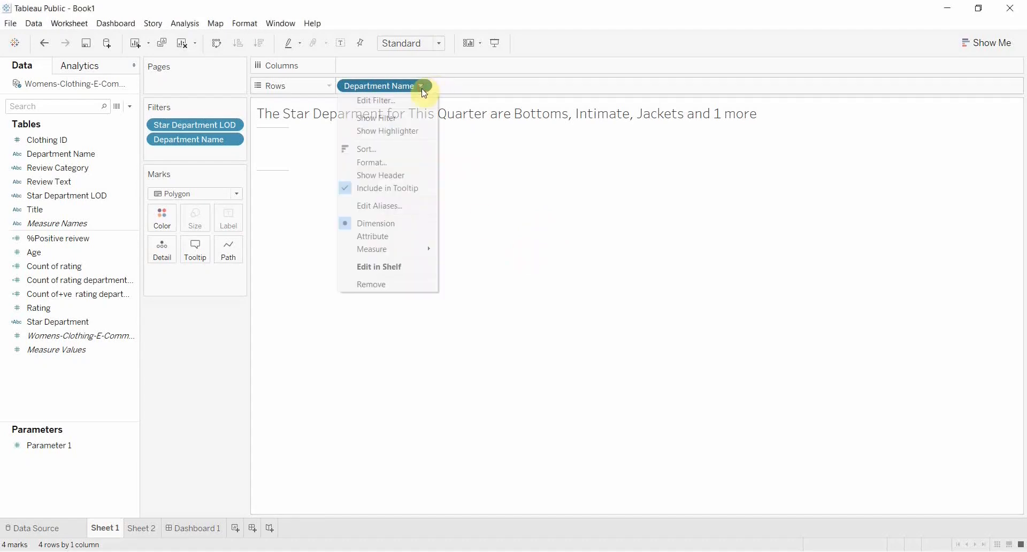
click(392, 175)
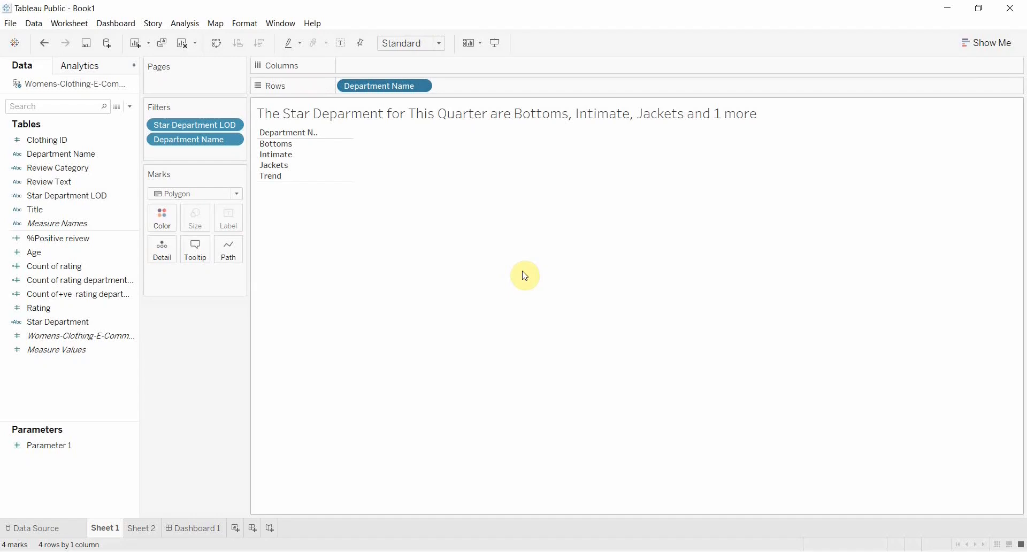
- Add an index() calculation to rows after Department Name and make it discrete
double_click(448, 85)
text(in)
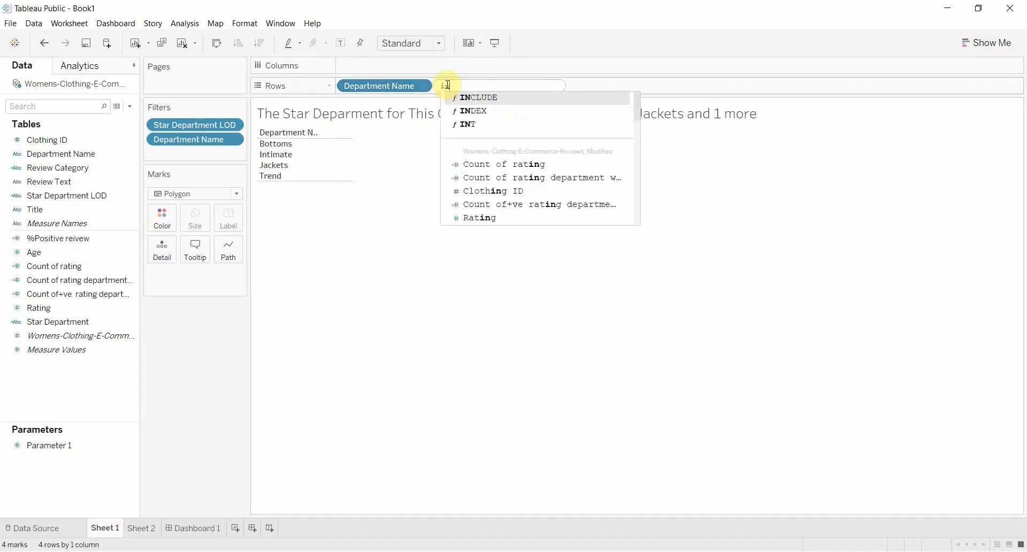
text(dex())
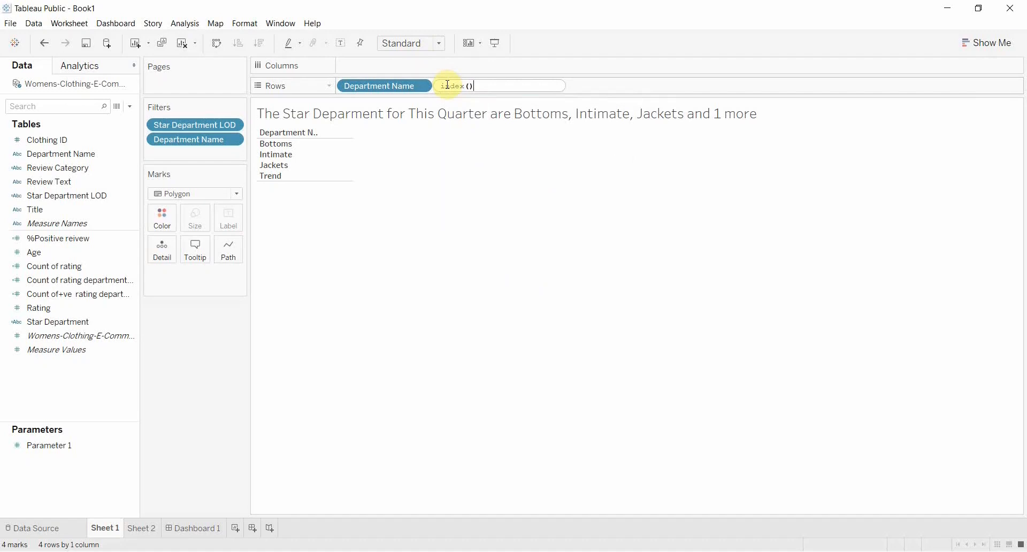
key(Return)
click(519, 87)
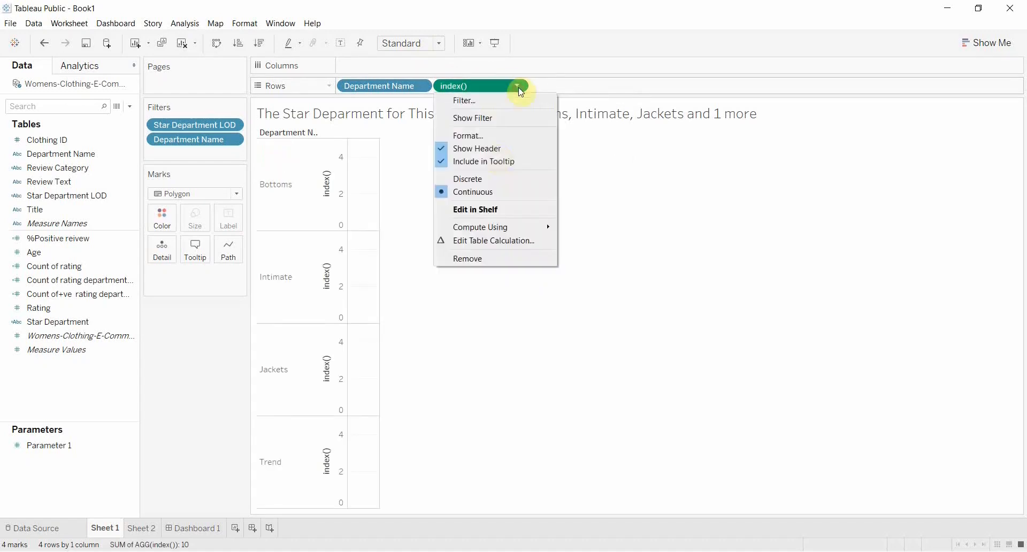
click(480, 179)
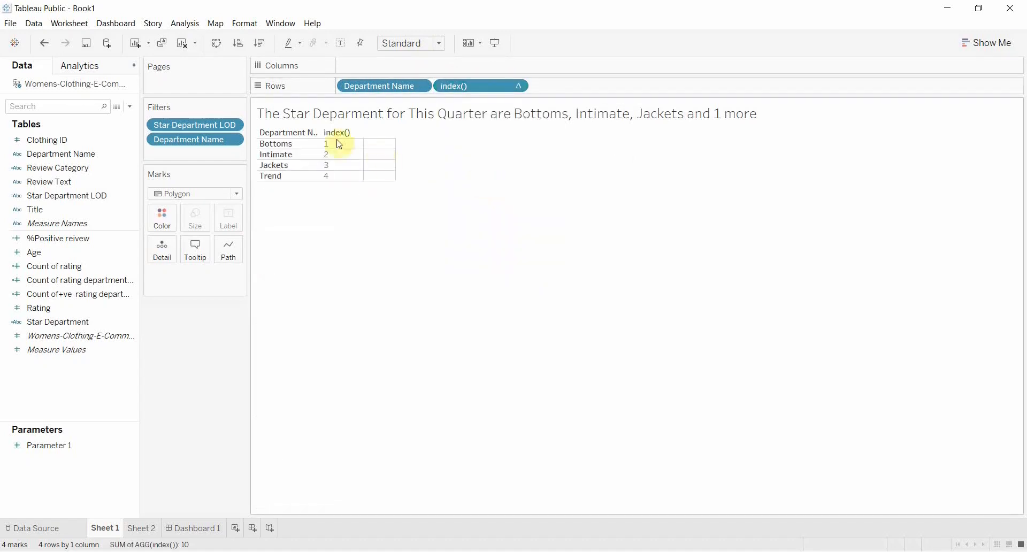
drag(340, 144, 339, 171)
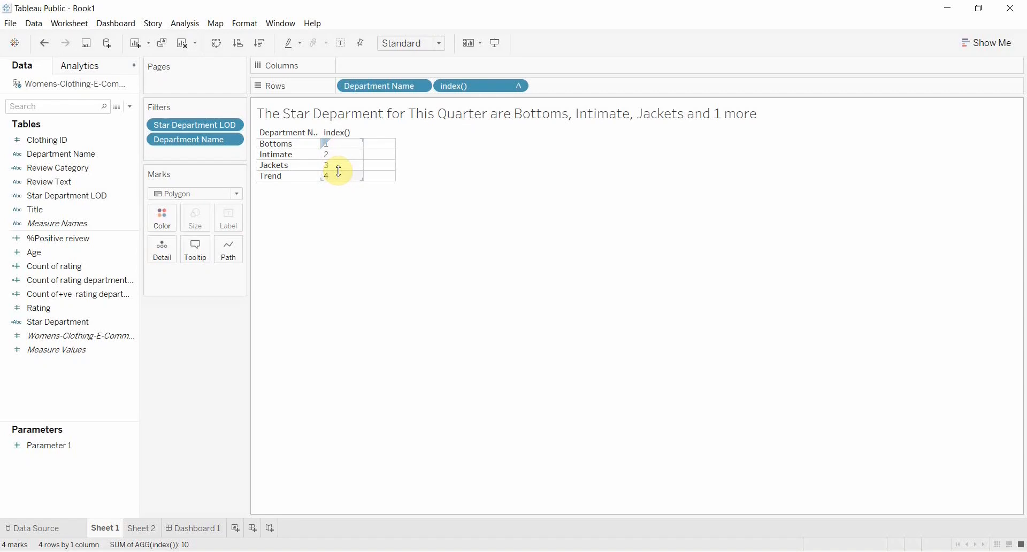
- Add a last() calculation to rows after index() and make it discrete
double_click(546, 86)
text(last)
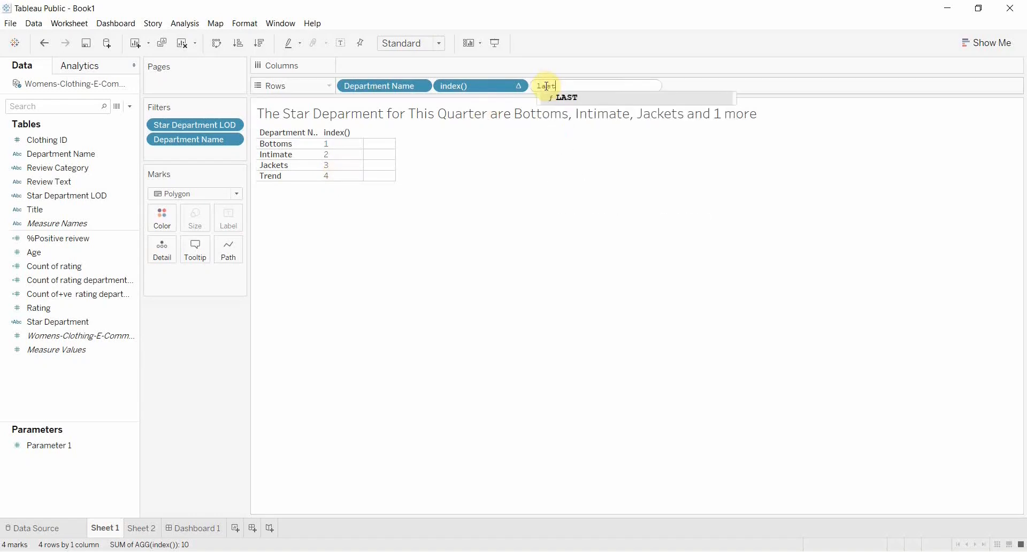
key(Return)
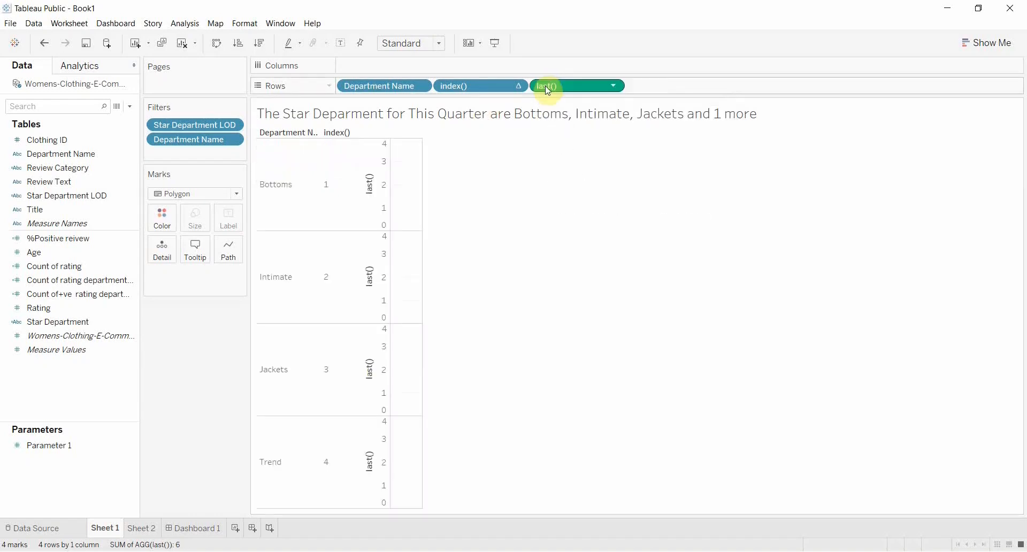
click(615, 85)
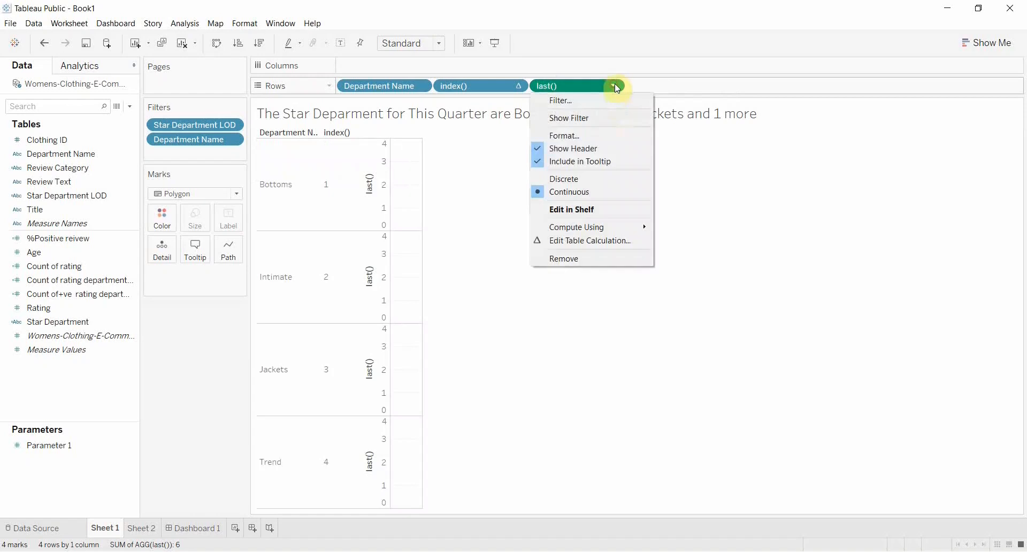
click(582, 182)
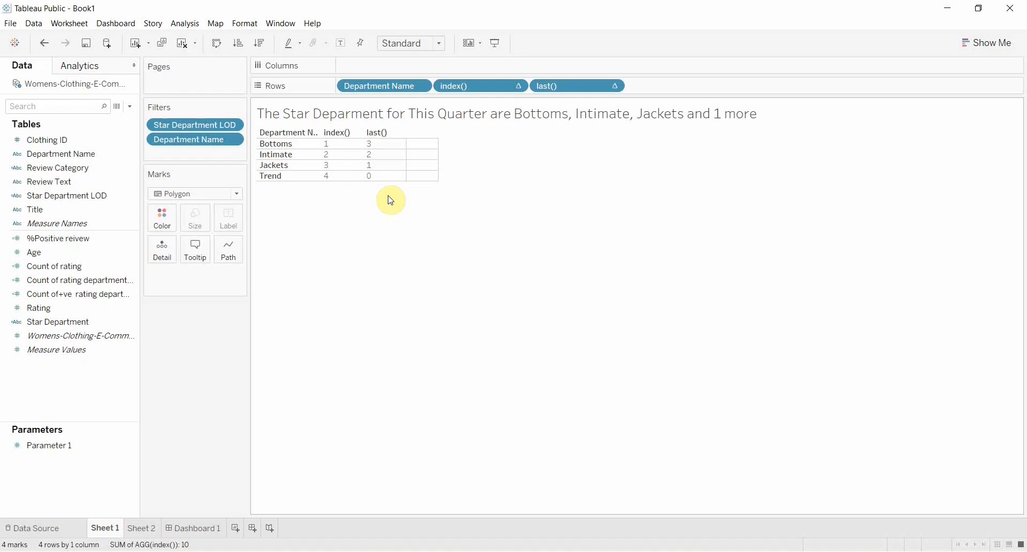
- Add a PREVIOUS_VALUE calculation on attr([Department Name]) to rows after last()
double_click(656, 86)
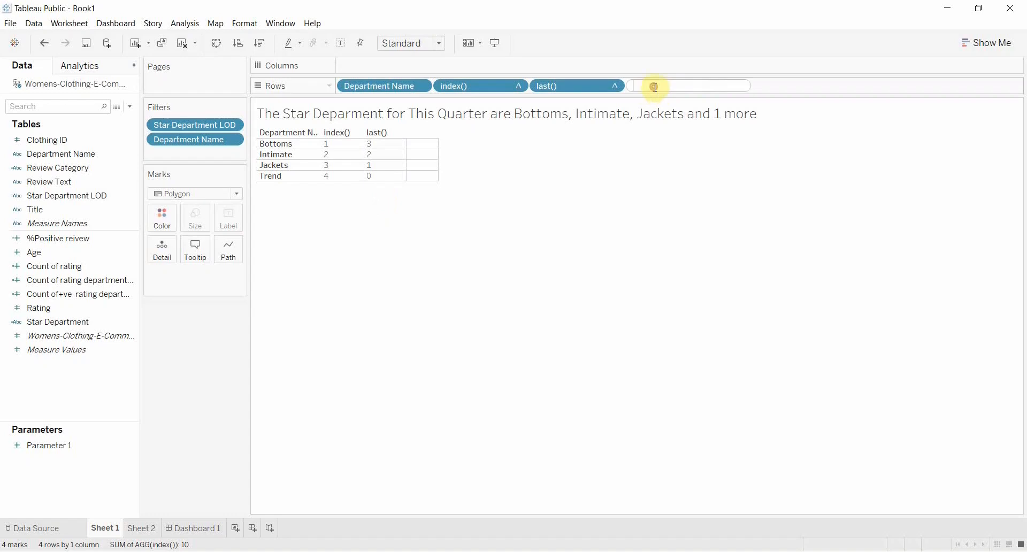
text(previous)
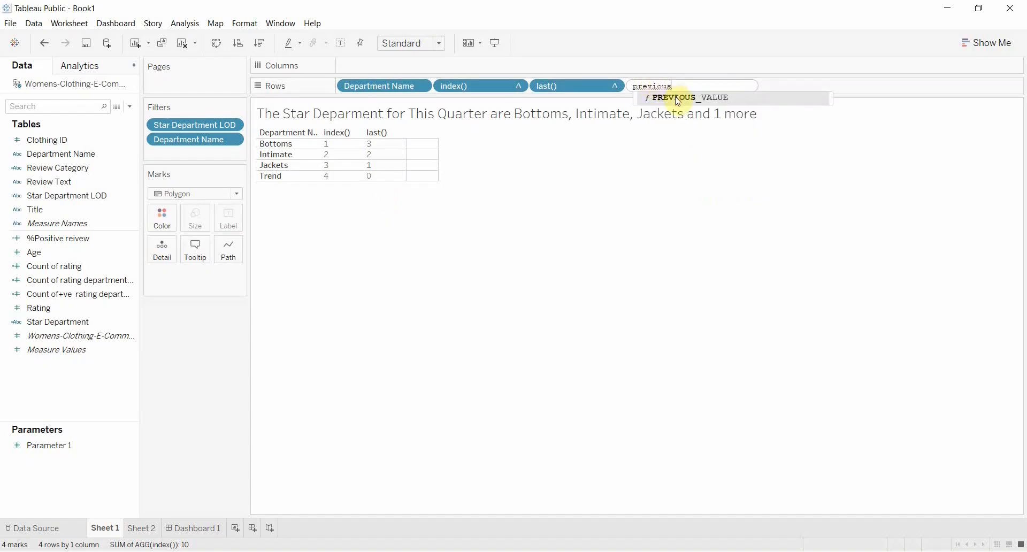
click(676, 97)
text())
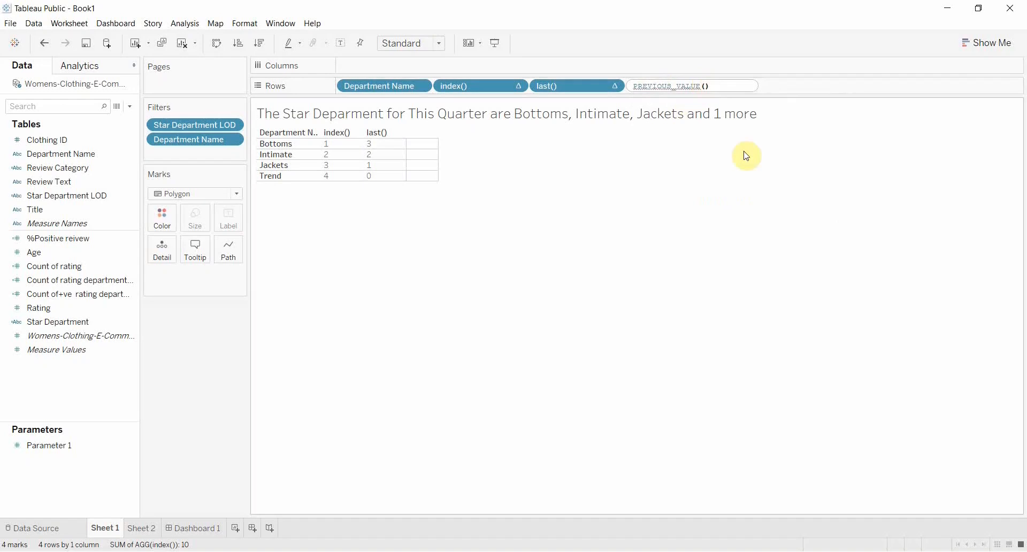
text(attr()
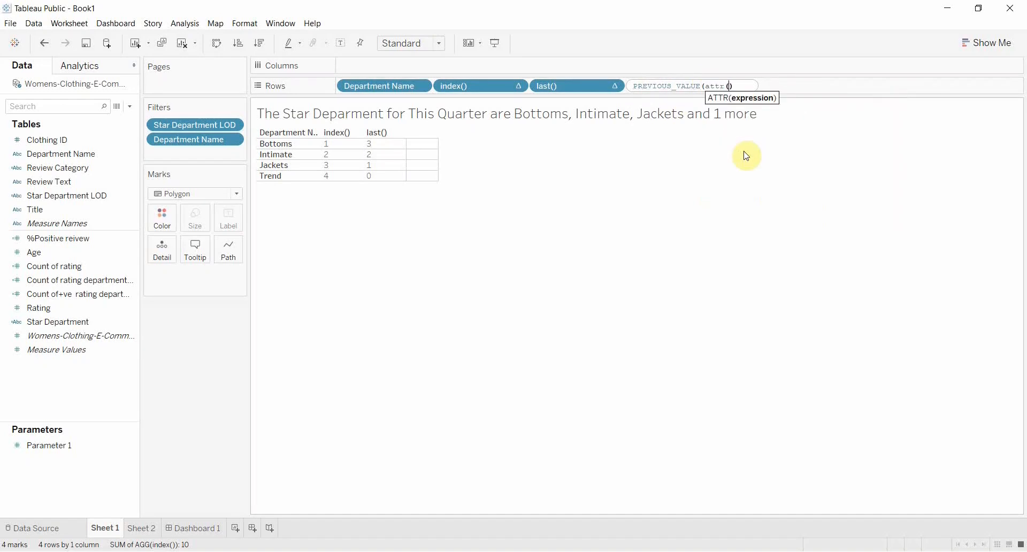
text(Department)
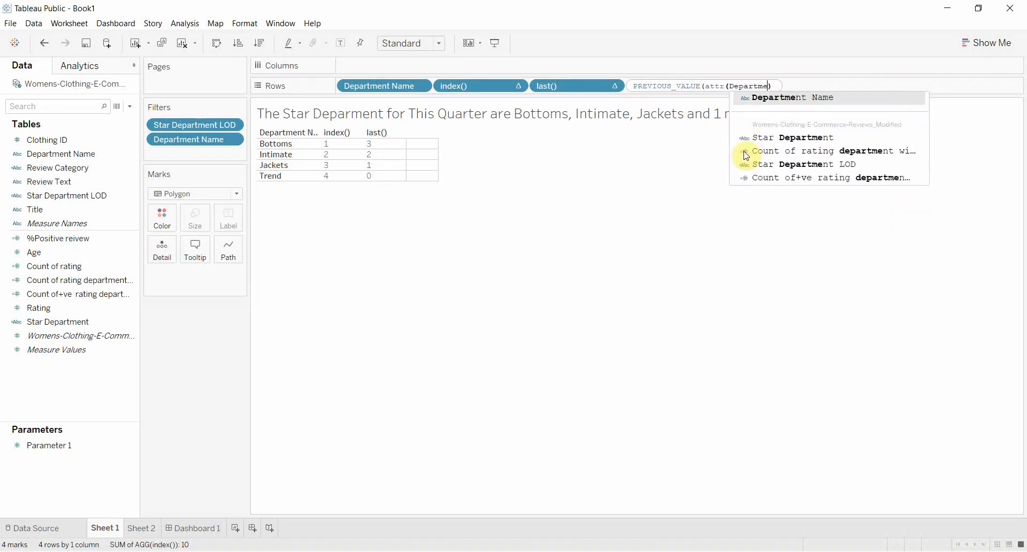
double_click(816, 97)
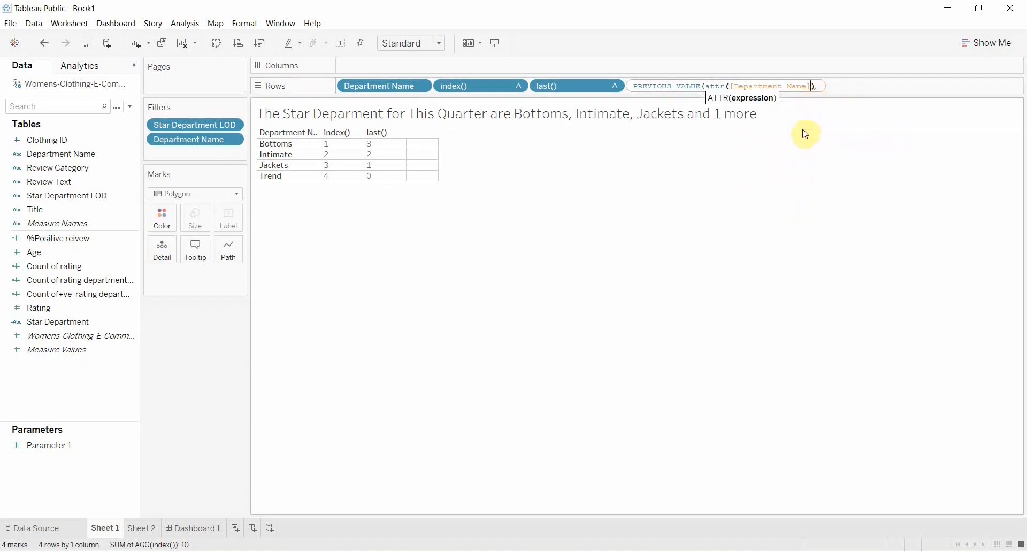
key(Return)
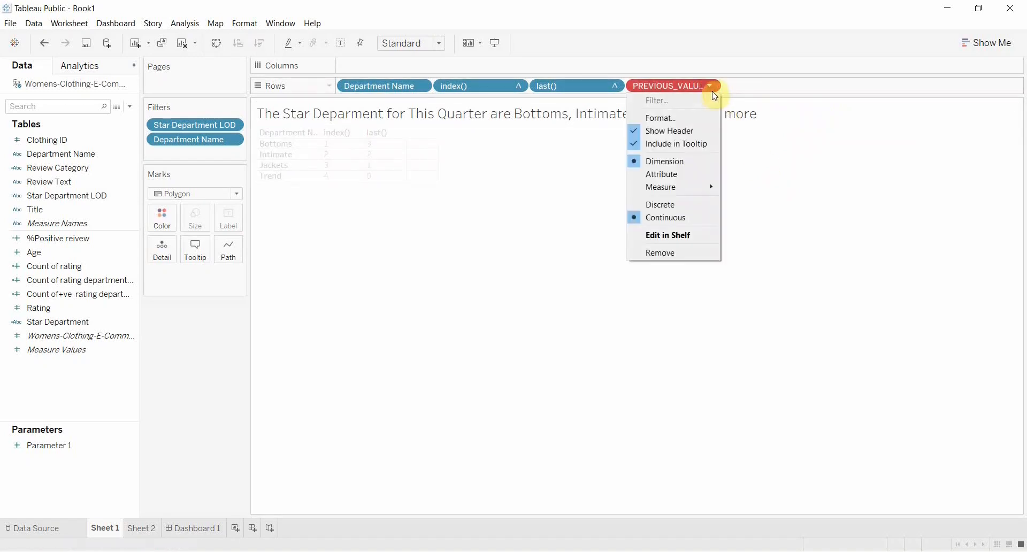
- Correct the PREVIOUS_VALUE calculation on rows by adding the missing closing parenthesis
click(682, 83)
double_click(681, 82)
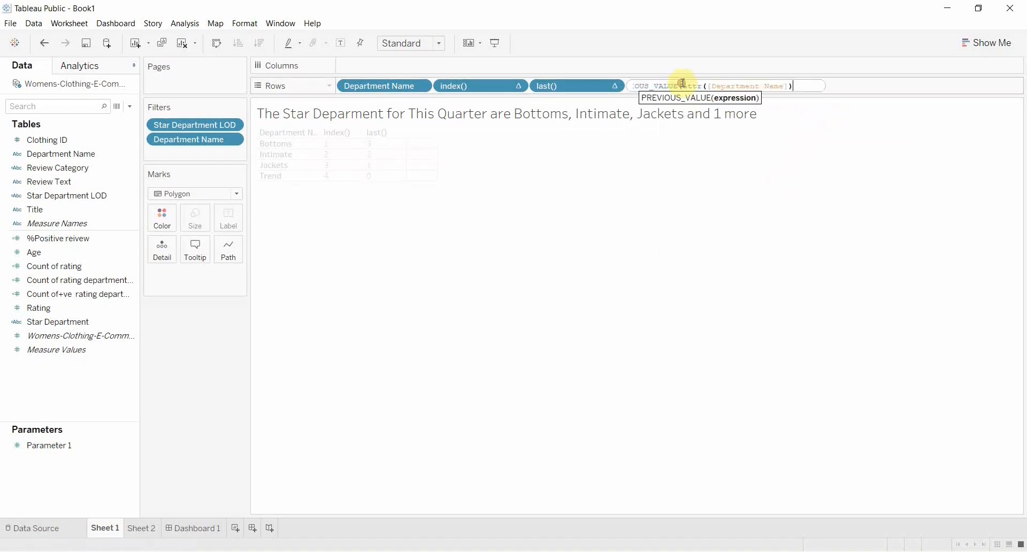
click(796, 85)
text())
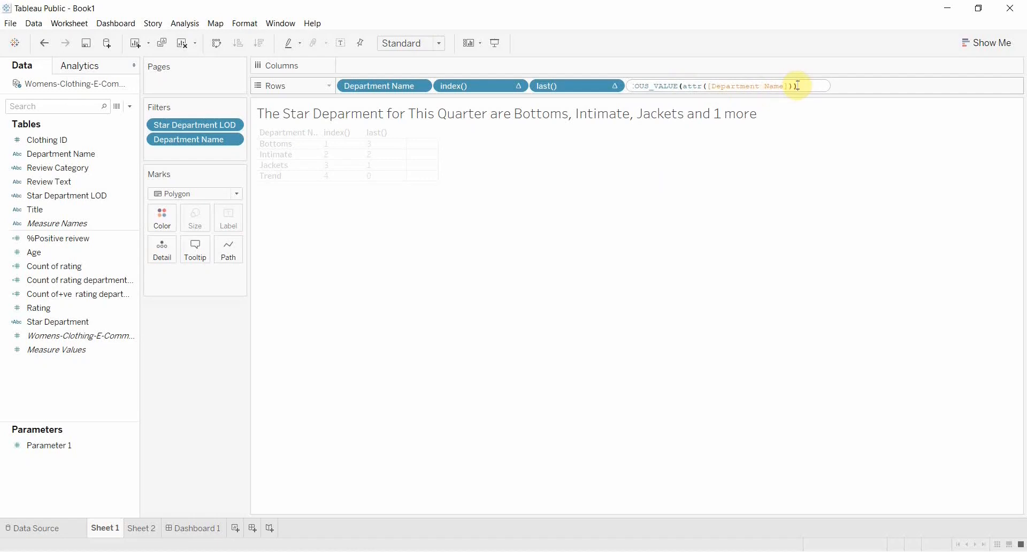
key(Return)
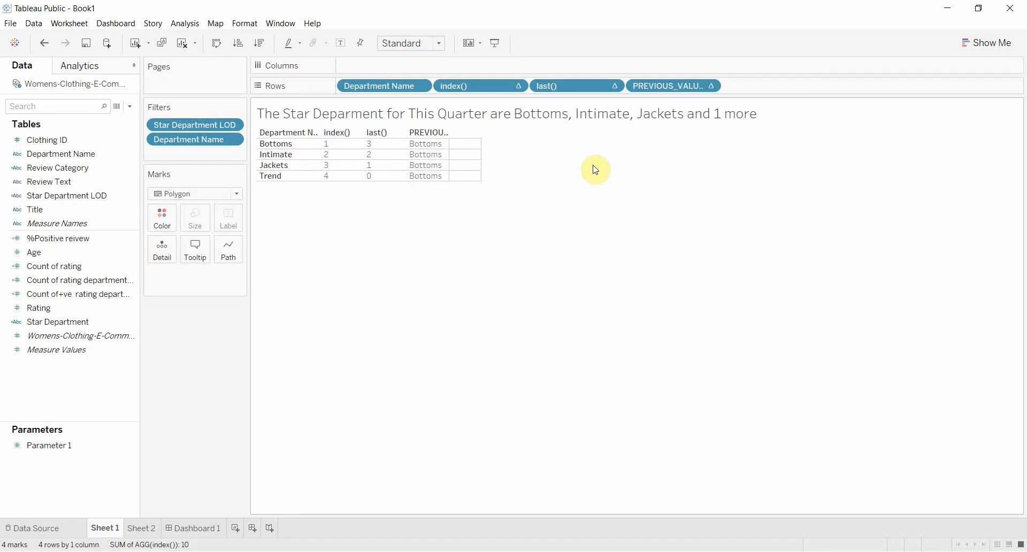
- Create a new calculated field named "text message"
click(131, 107)
click(96, 119)
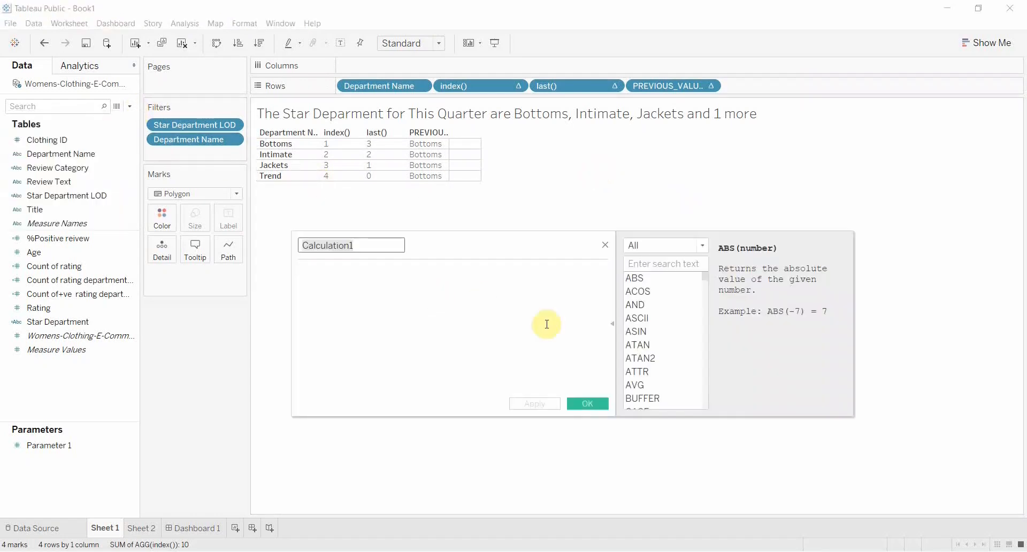
text(text Mo)
key(BackSpace)
key(BackSpace)
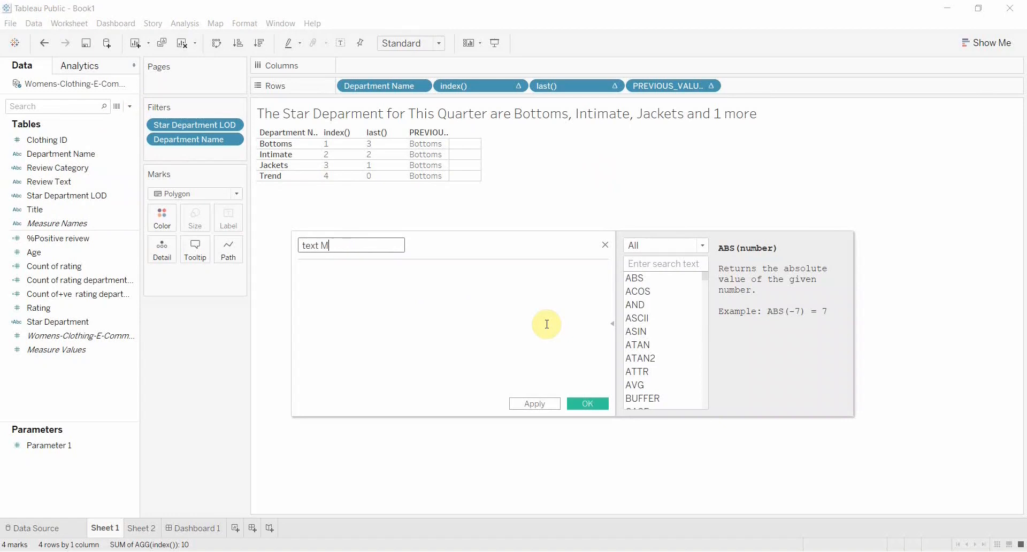
text(message)
click(528, 319)
text(if)
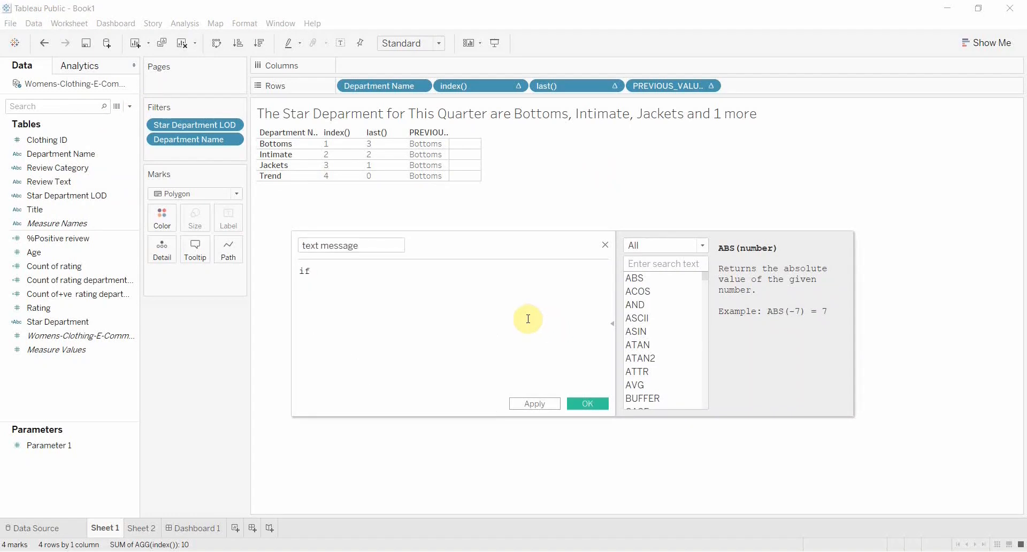
text( previous)
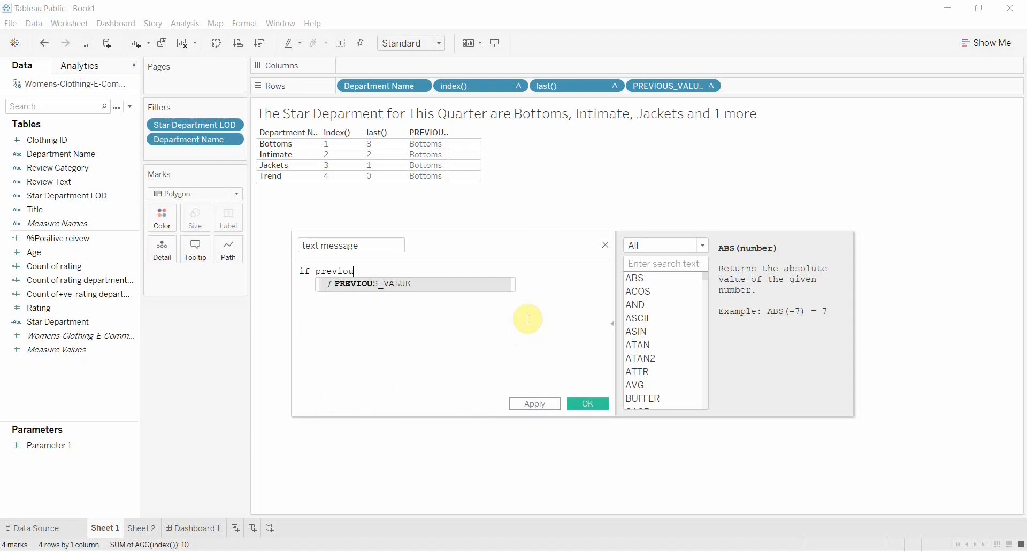
key(BackSpace)
key(BackSpace)
key(BackSpace)
key(BackSpace)
key(BackSpace)
key(BackSpace)
key(BackSpace)
key(BackSpace)
key(BackSpace)
key(BackSpace)
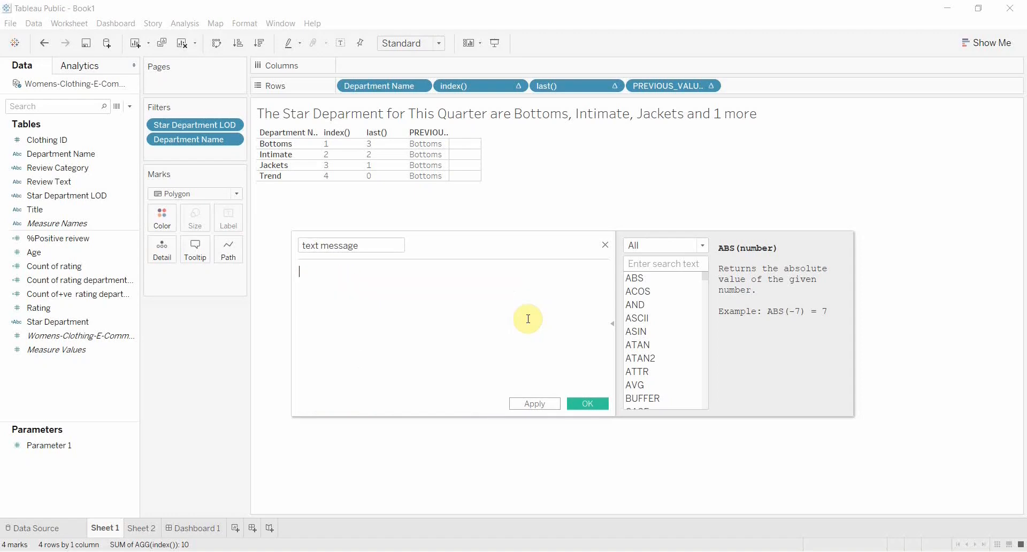
- Begin the text message formula with previous_value(attr([Department Name]))
text(previous)
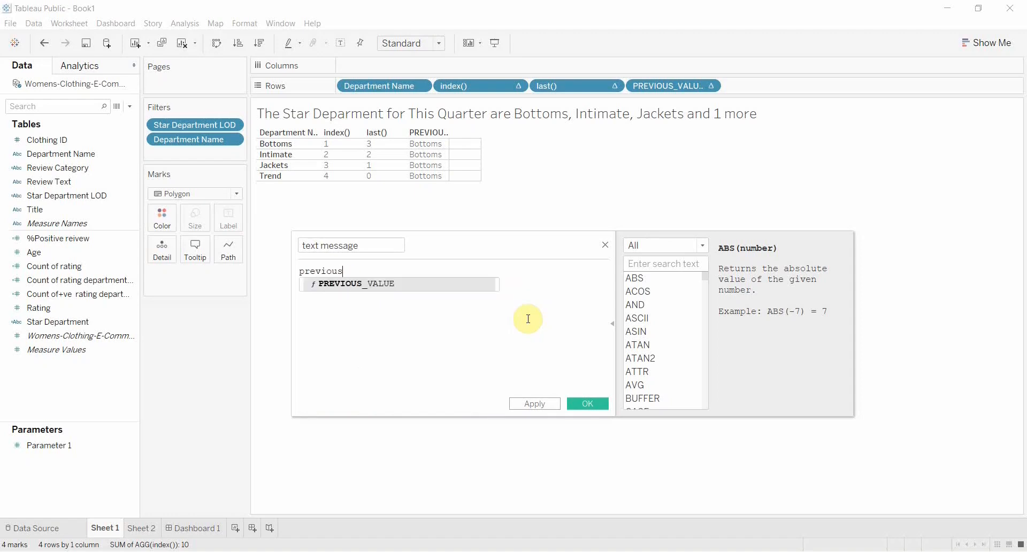
text(_value(at)
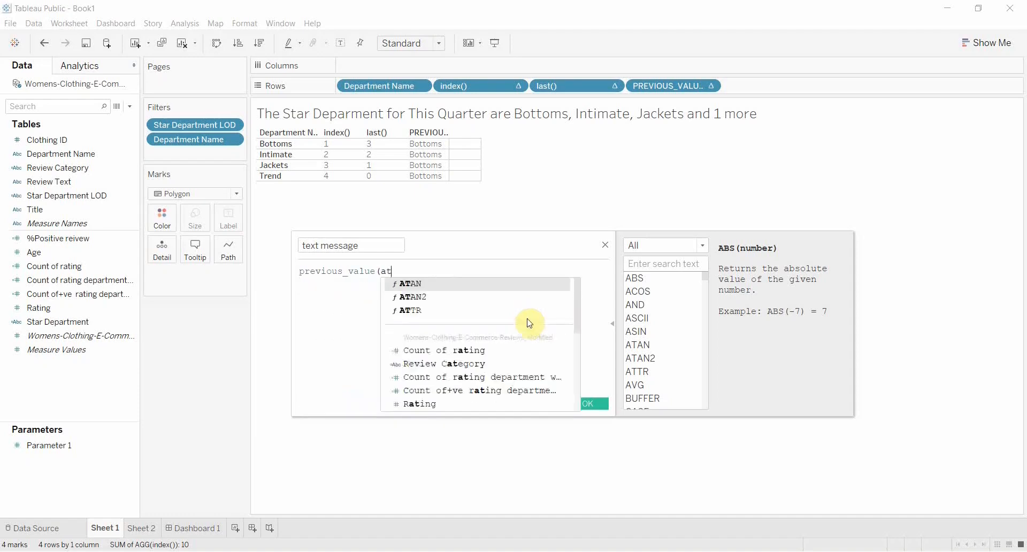
text(tr(De)
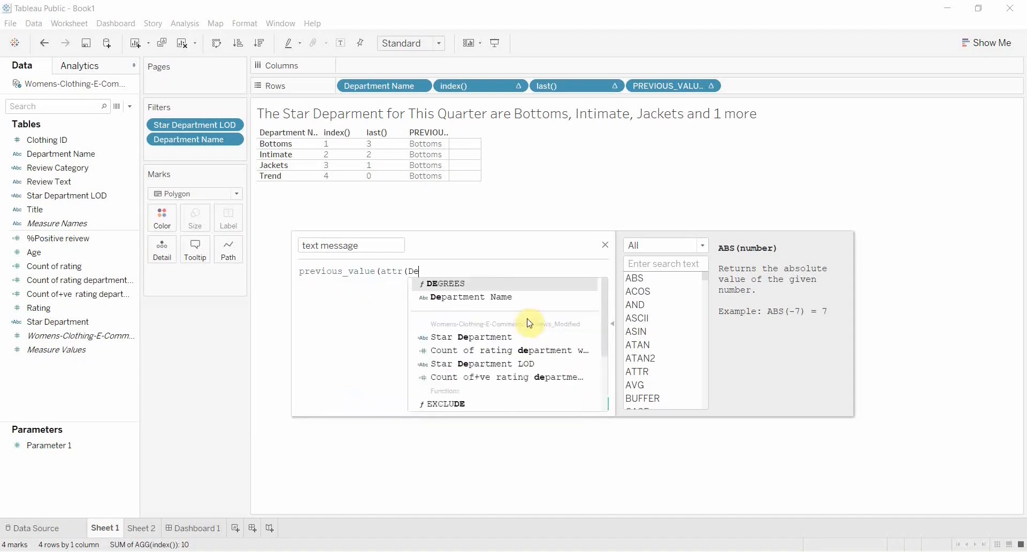
text(partment)
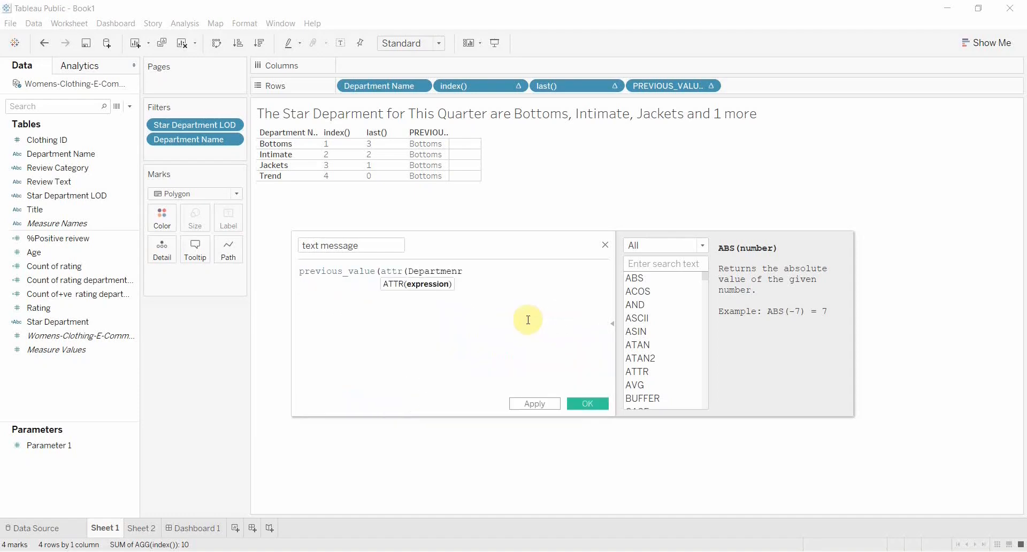
click(492, 282)
text()))
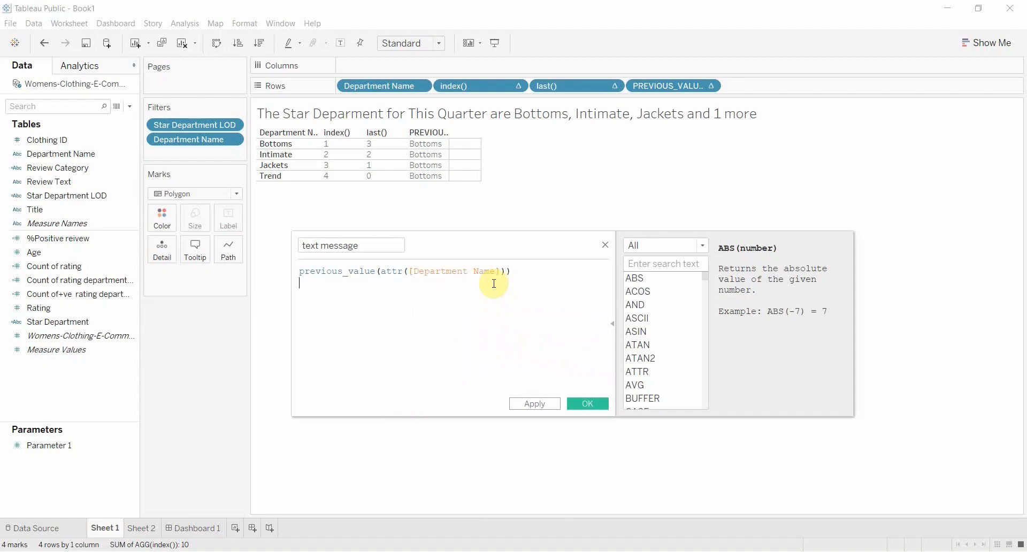
- Append the nested conditions "+ if index() > 1 then" and "if last() > 0 then" on separate lines of the formula
key(Return)
text(+ if )
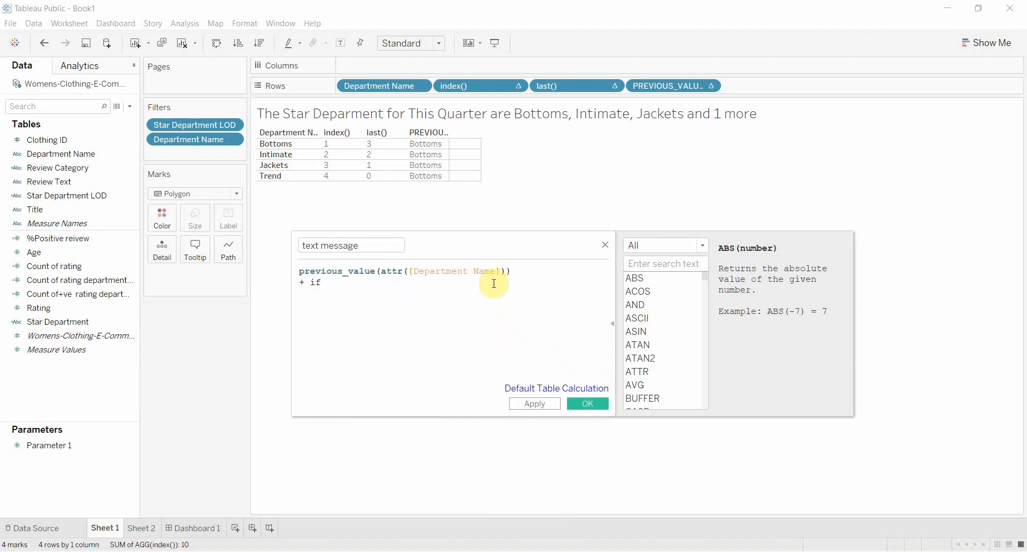
text(index)
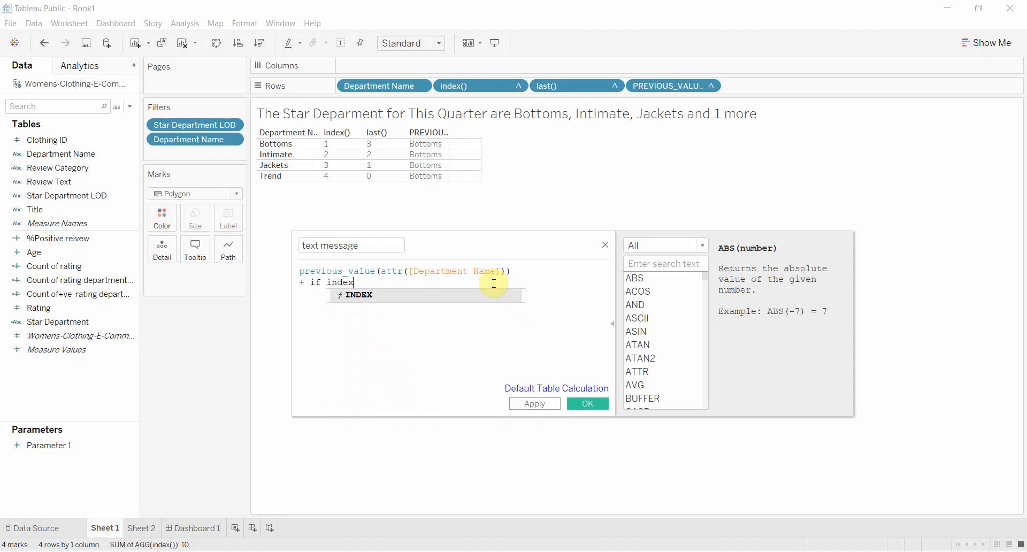
text(() > 1)
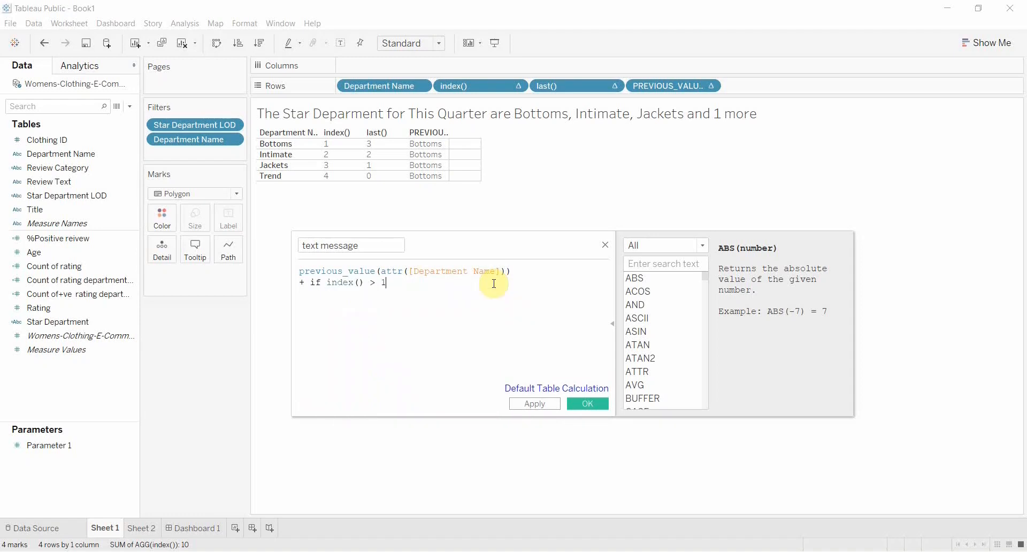
text( then )
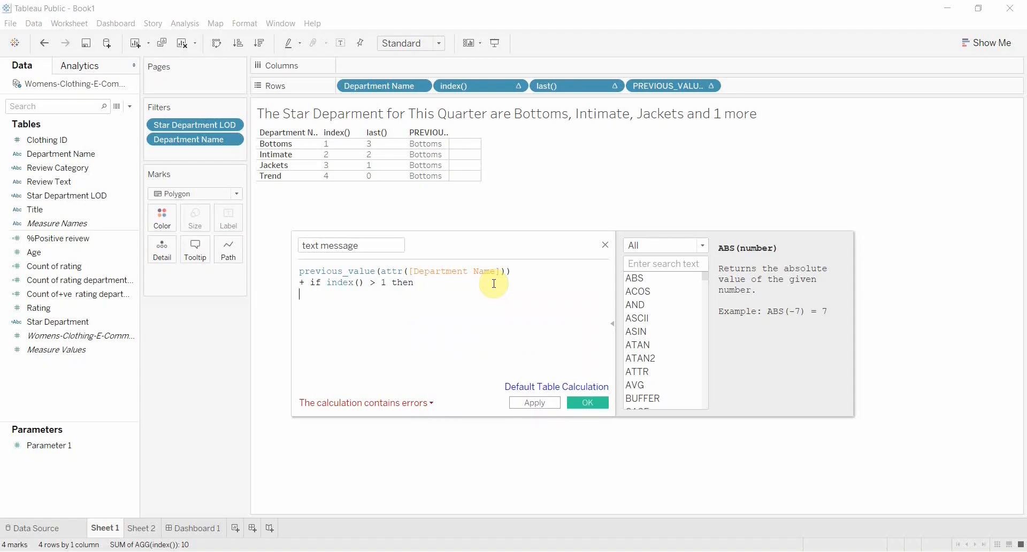
text(if last())
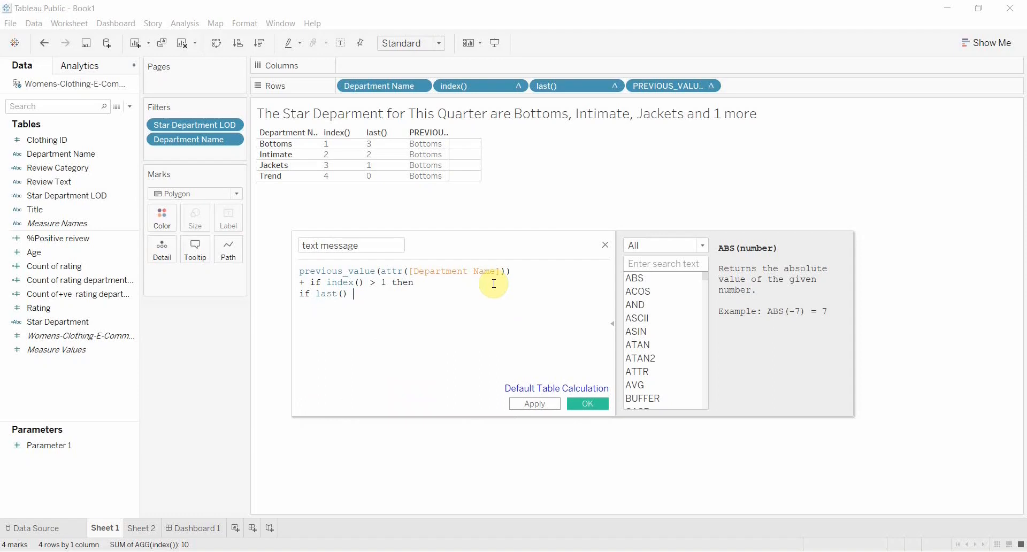
text( > 0 then)
key(Return)
- Make the inner condition return ' ,' + attr([Department Name]) when last() is greater than 0
text(' ,)
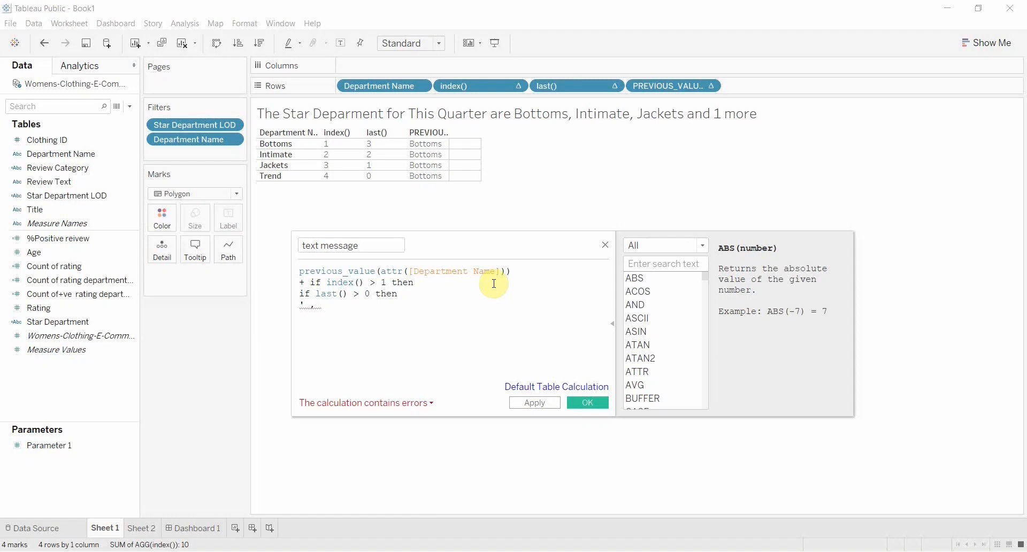
text(')
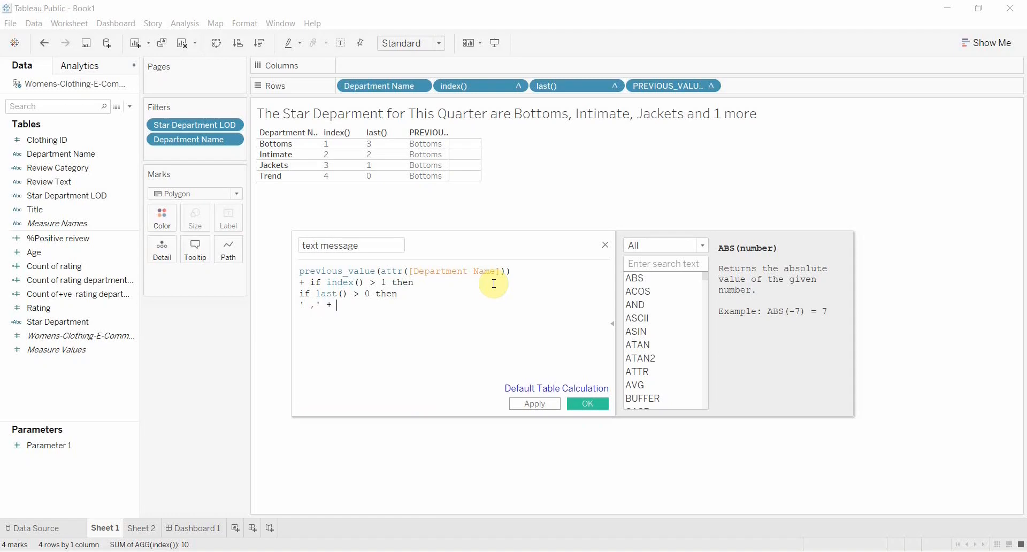
text( + attr)
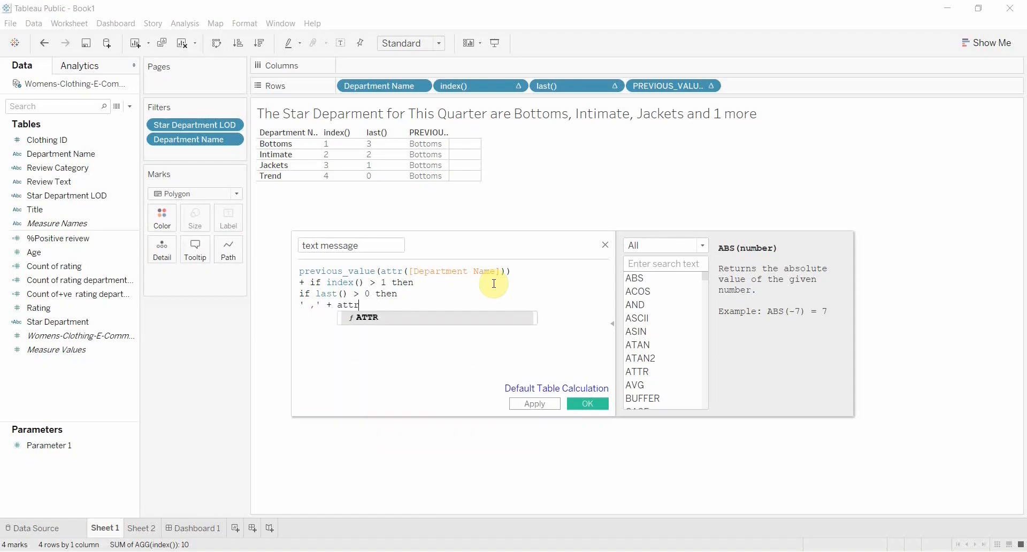
text((Department)
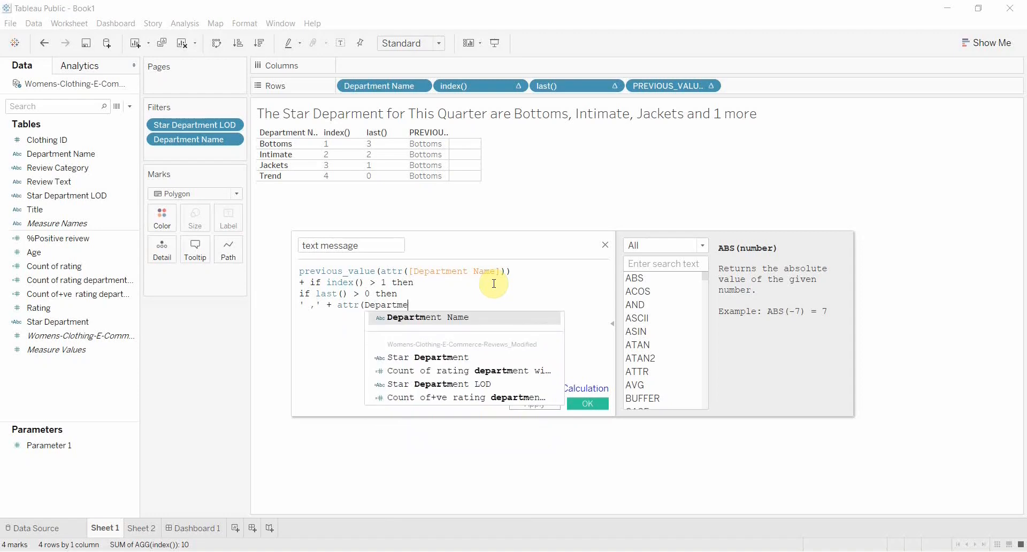
click(453, 317)
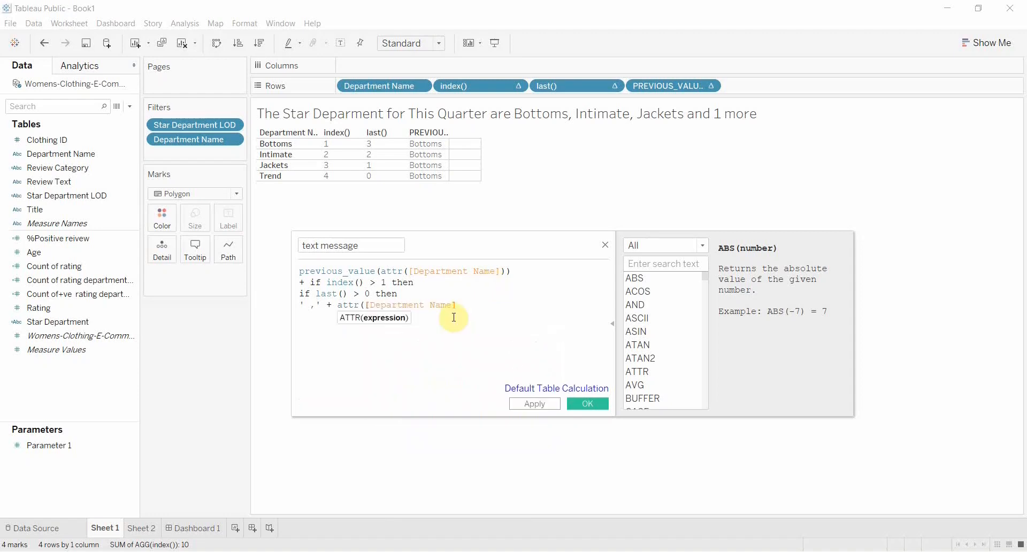
text())
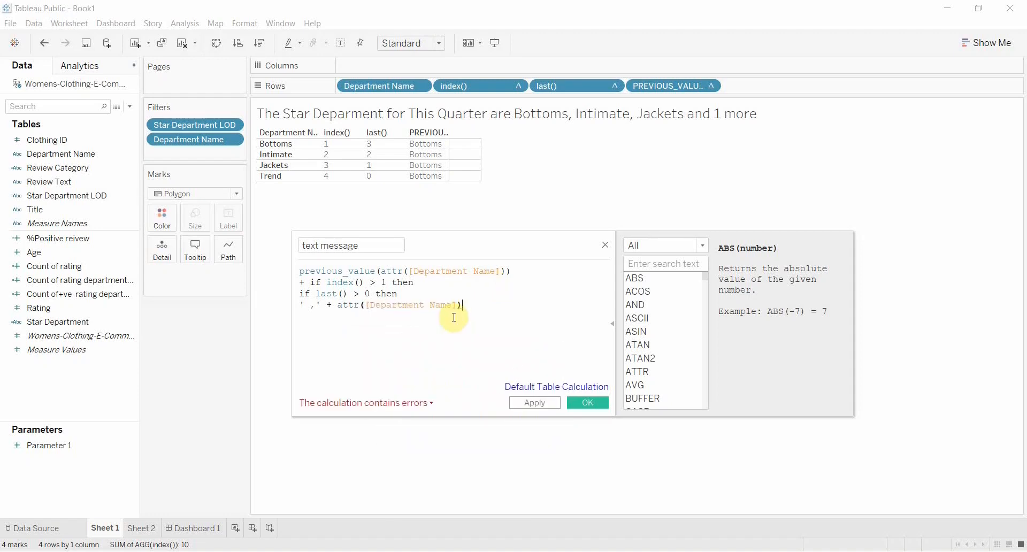
key(Return)
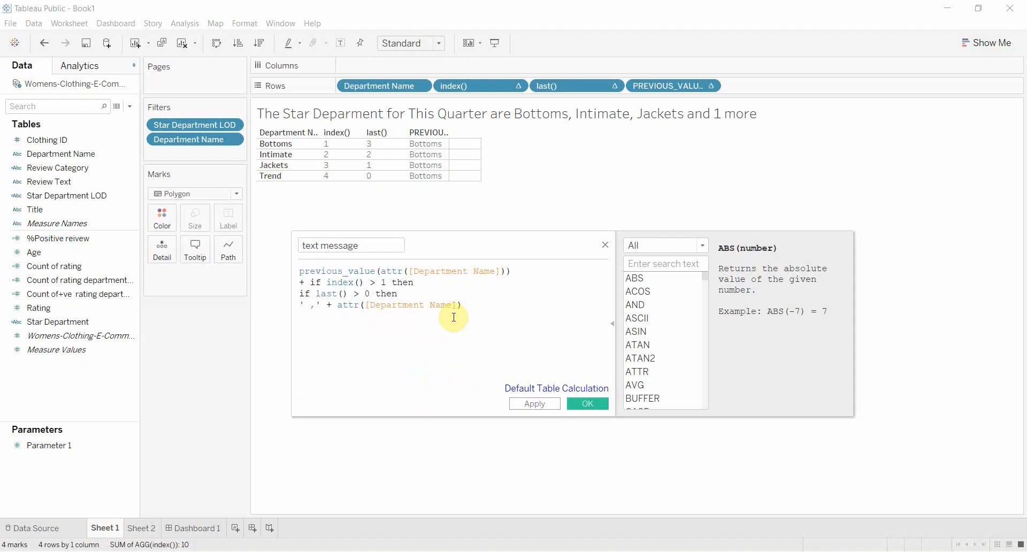
- Add an else branch to the inner condition that returns ' and ' + attr([Department Name])
text(else )
text(' and ' )
text(+ a)
text(ttr()
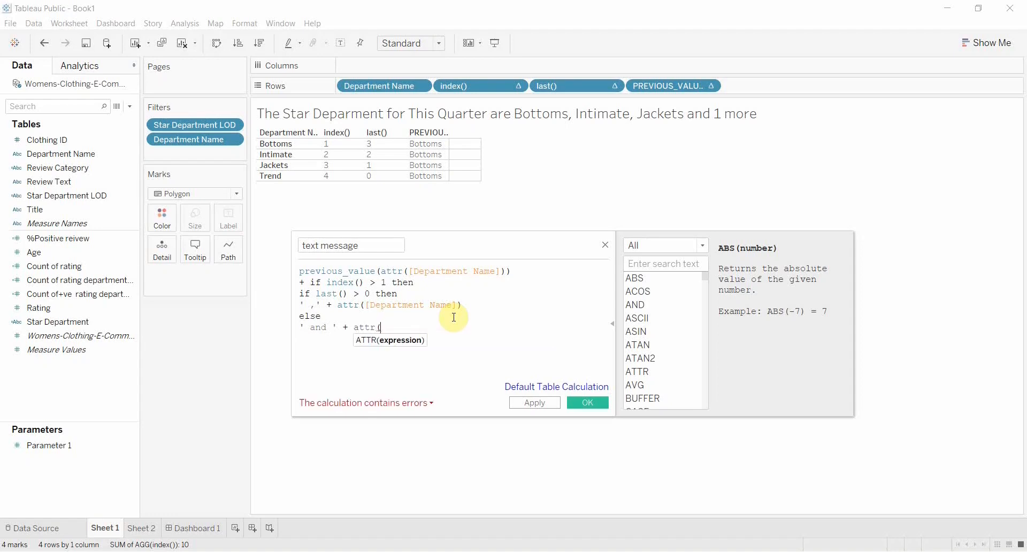
text(Department)
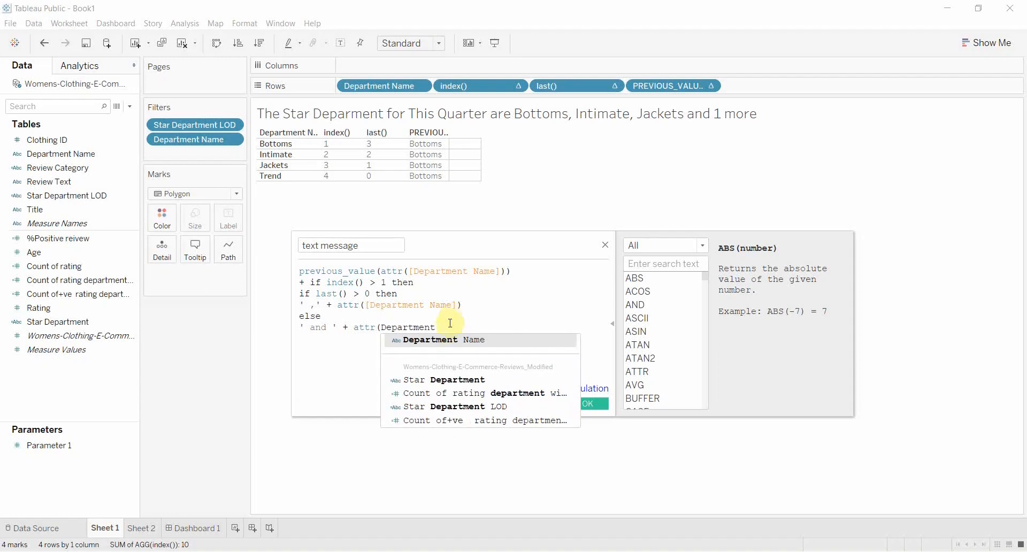
click(445, 339)
text())
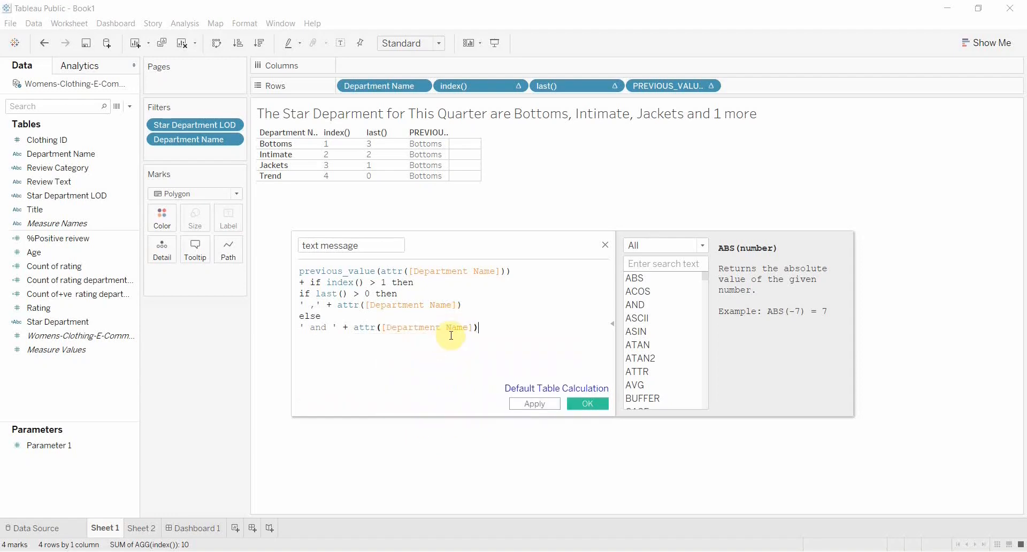
key(Return)
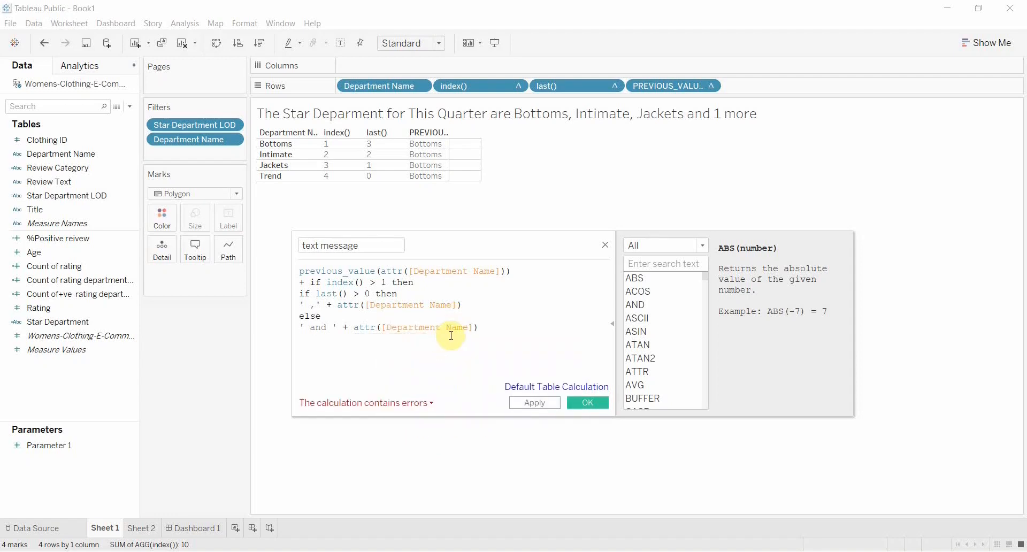
- Close the inner condition with END, add an empty string "" line, and close the outer condition with end
text(END)
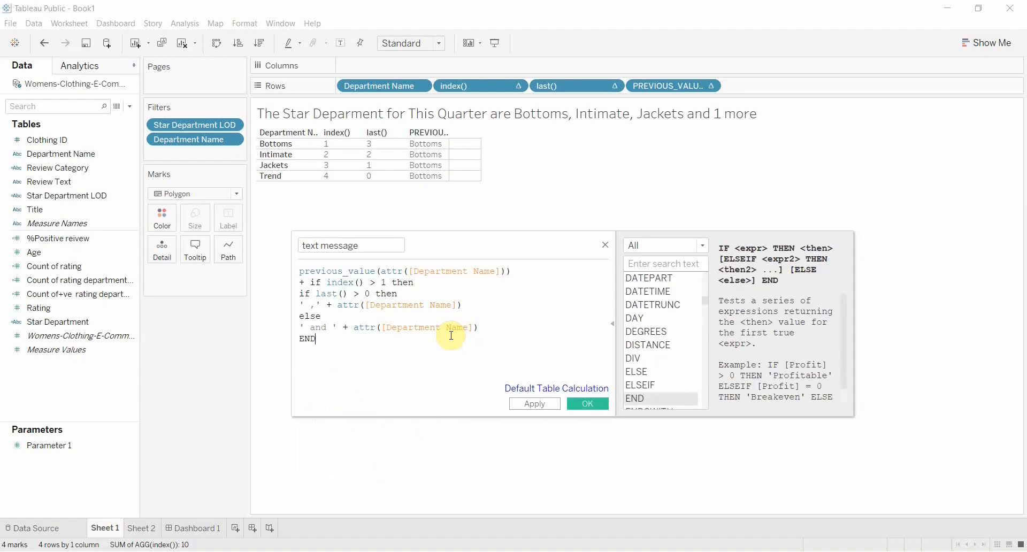
key(Return)
text("")
key(Return)
text(end)
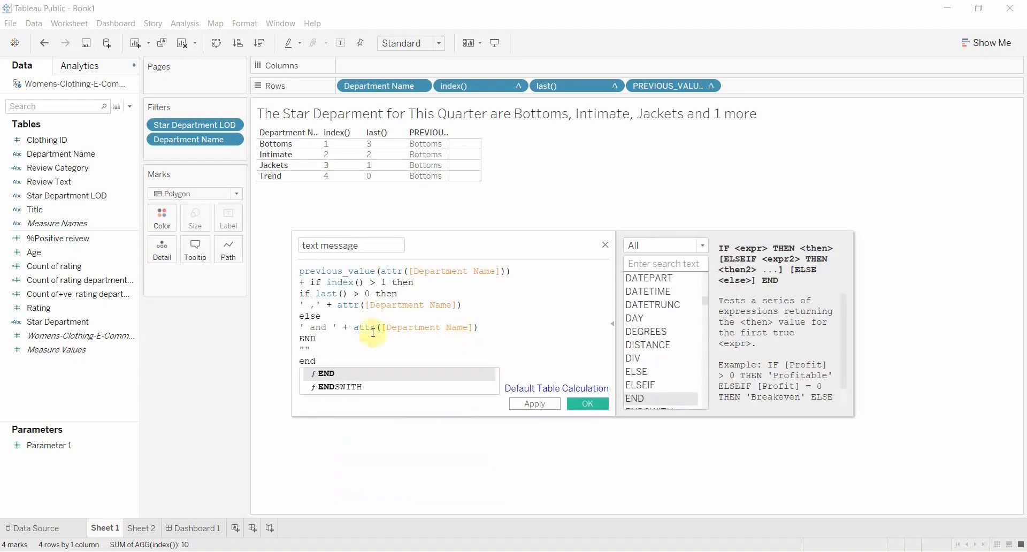
- Check the calculation error and remove the "" line between the two end statements
click(343, 341)
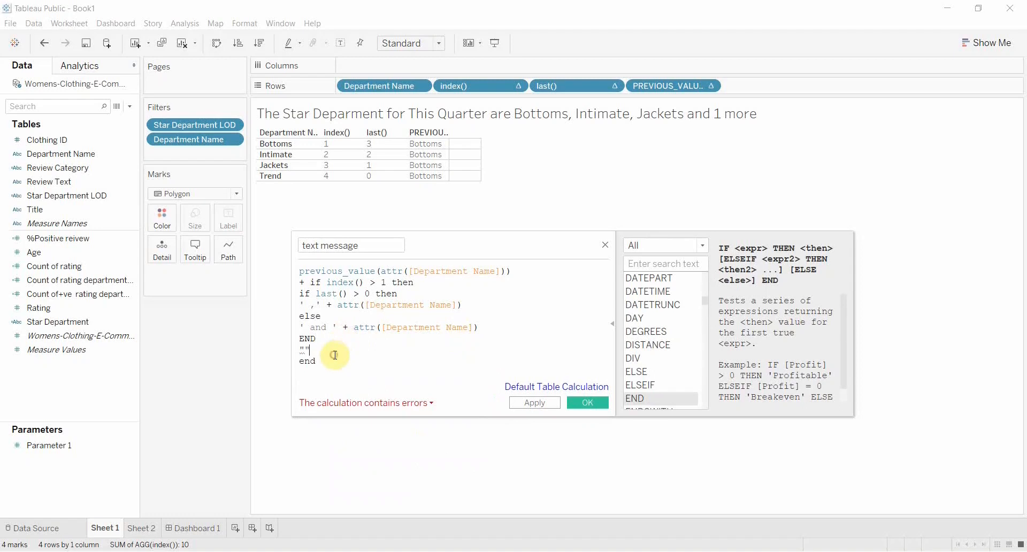
click(362, 405)
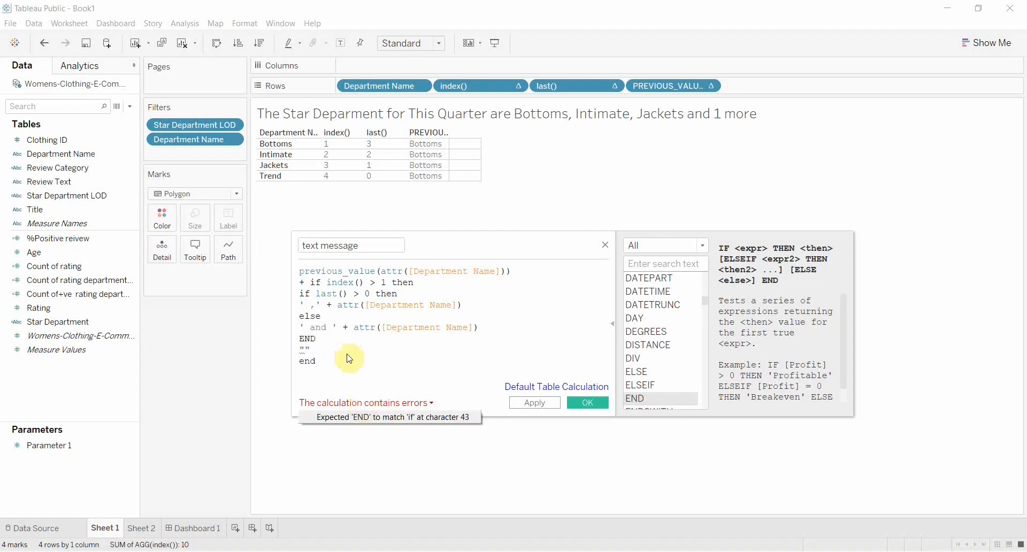
click(328, 343)
click(325, 349)
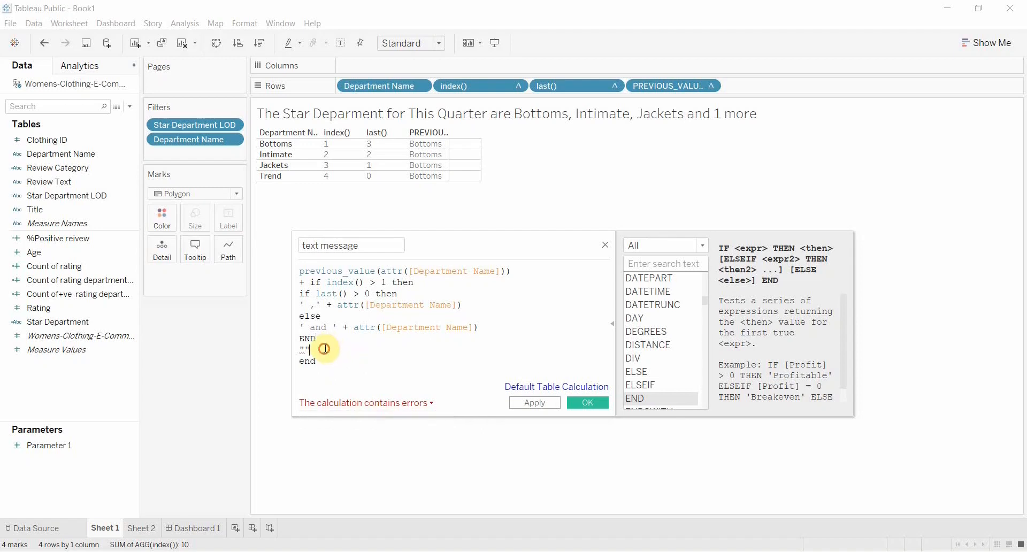
key(BackSpace)
key(BackSpace)
key(BackSpace)
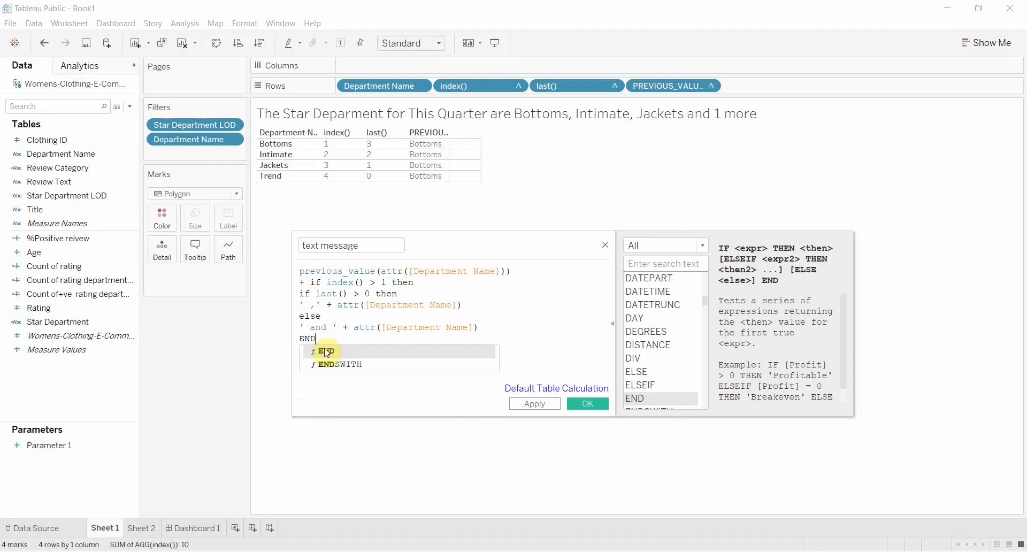
click(326, 352)
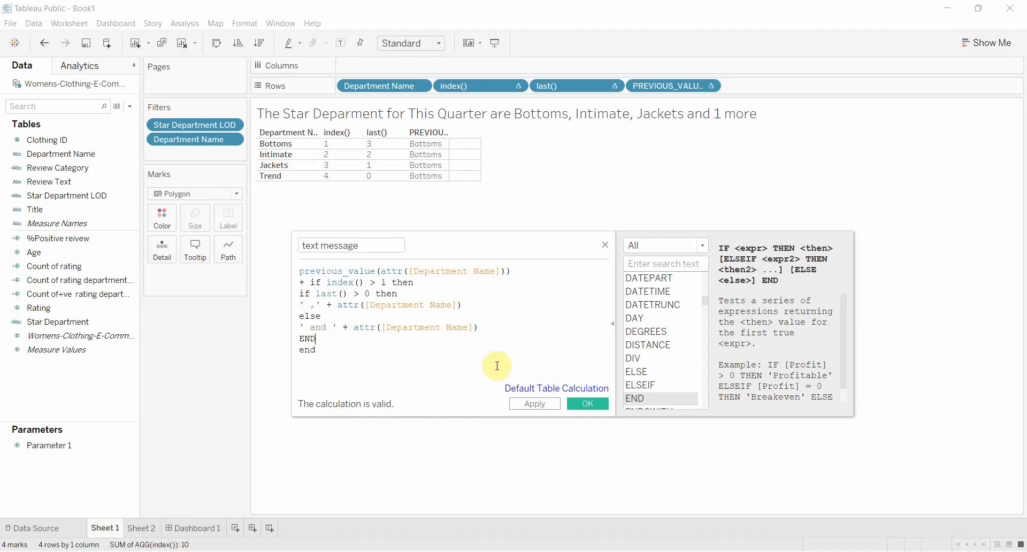
- Save the text message calculation and add the field to rows after the PREVIOUS_VALUE calculation
click(533, 404)
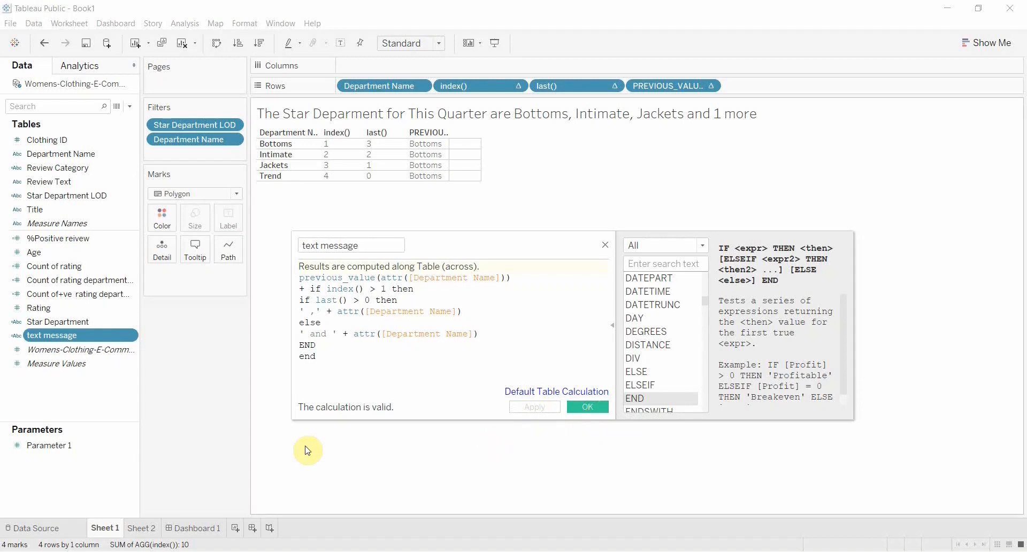
click(583, 408)
drag(101, 341, 791, 88)
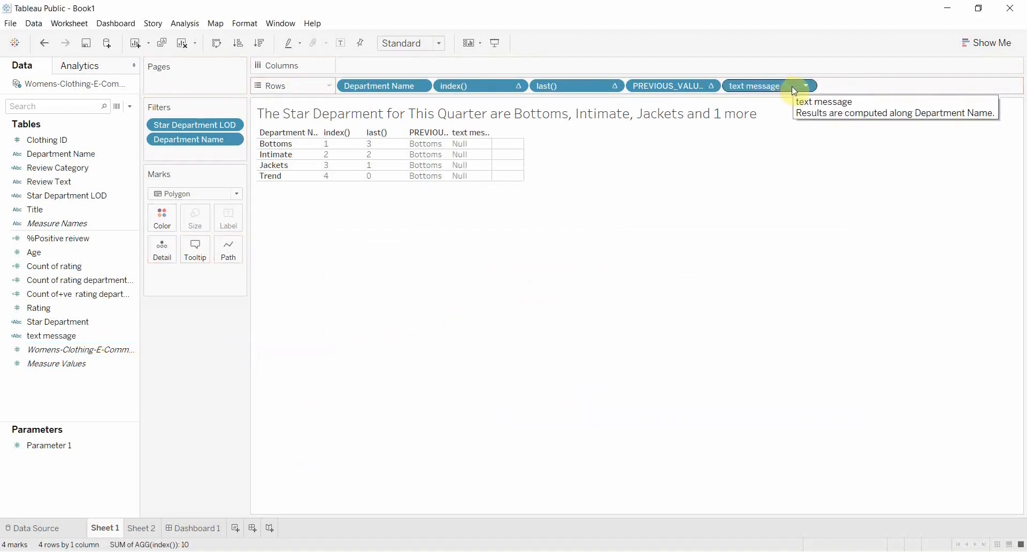
- Reopen the text message calculation and add an empty string '' line between the two end statements
click(60, 337)
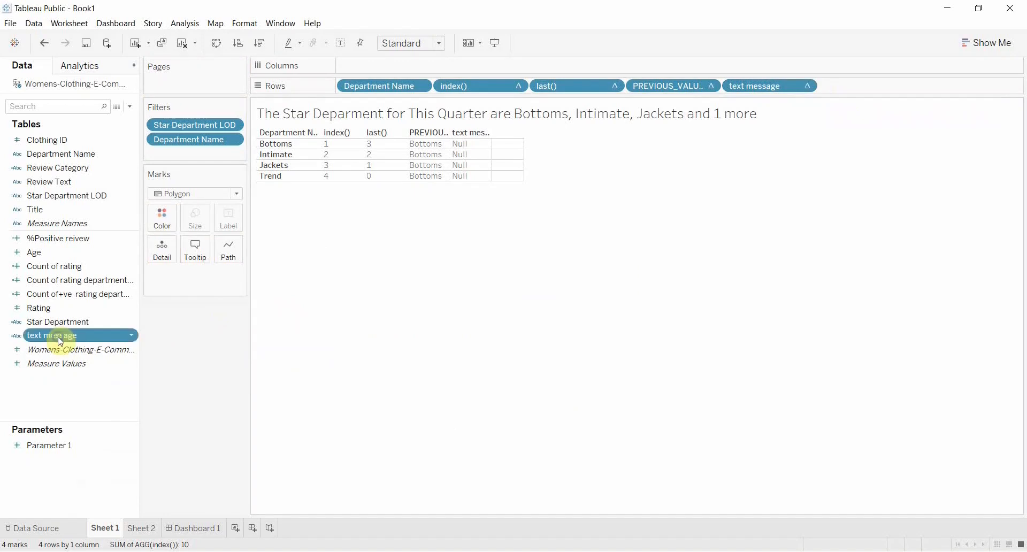
right_click(60, 341)
click(82, 391)
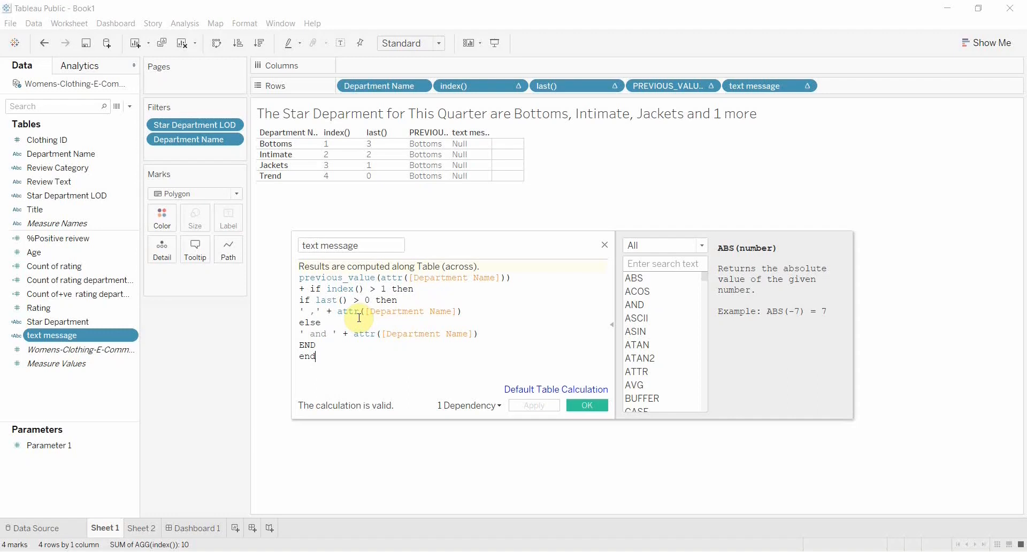
drag(331, 360, 335, 349)
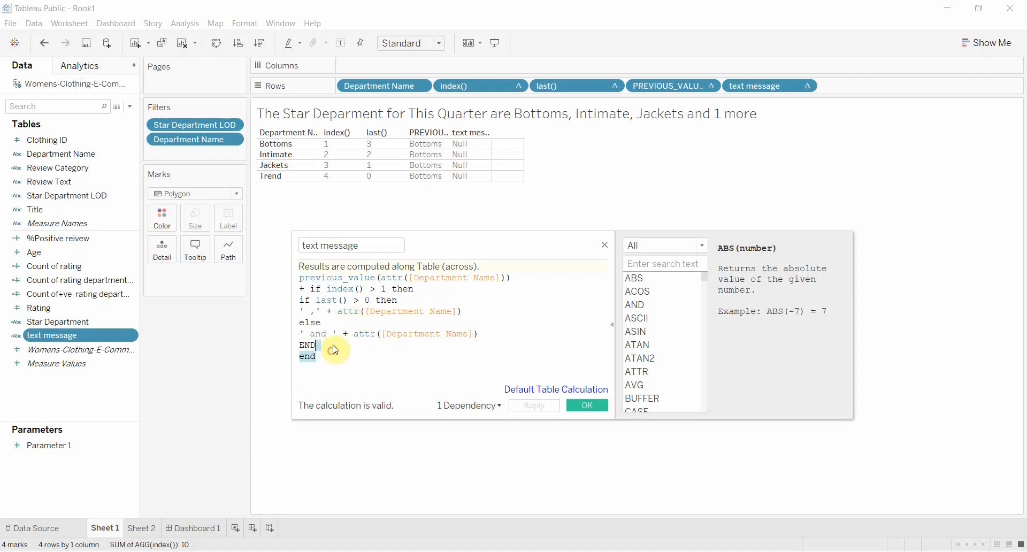
click(335, 347)
key(Return)
text('')
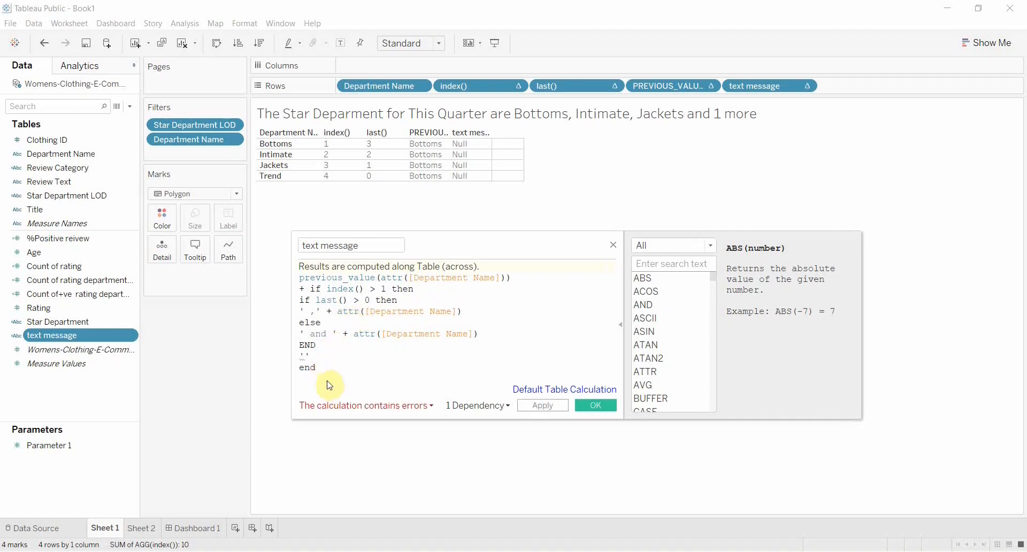
- Insert an else line before the empty string in the text message formula and apply the change
mouse_move(303, 357)
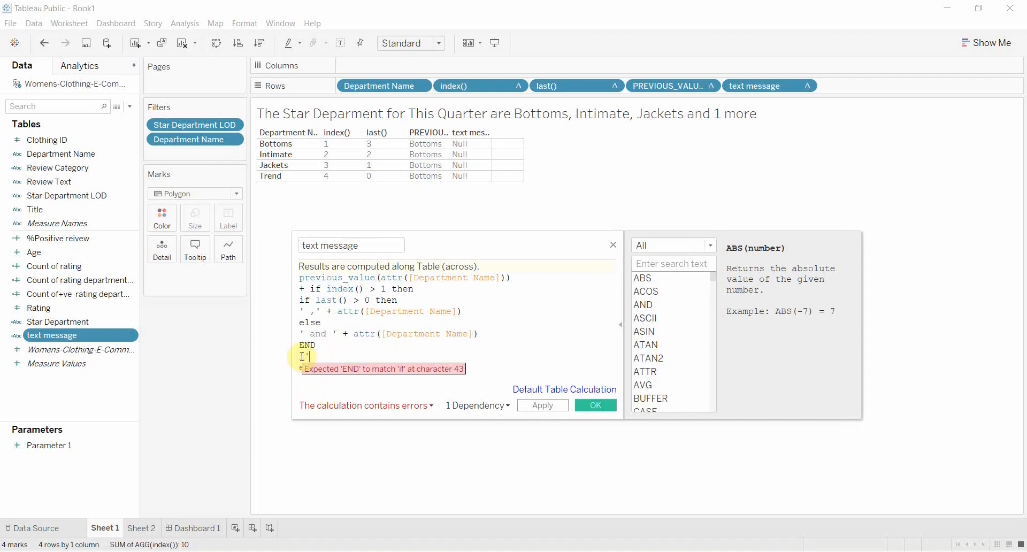
drag(300, 356, 324, 354)
text(else)
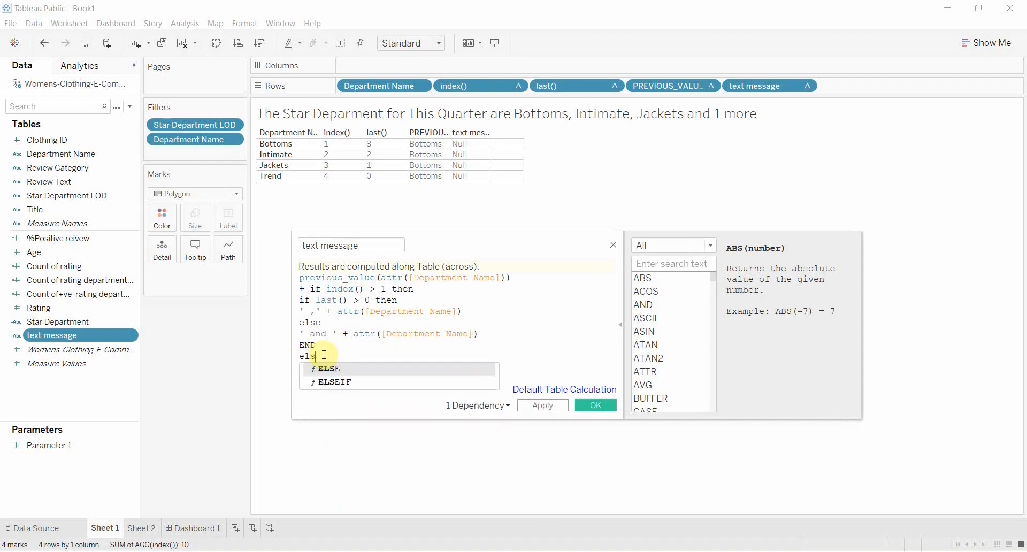
key(Return)
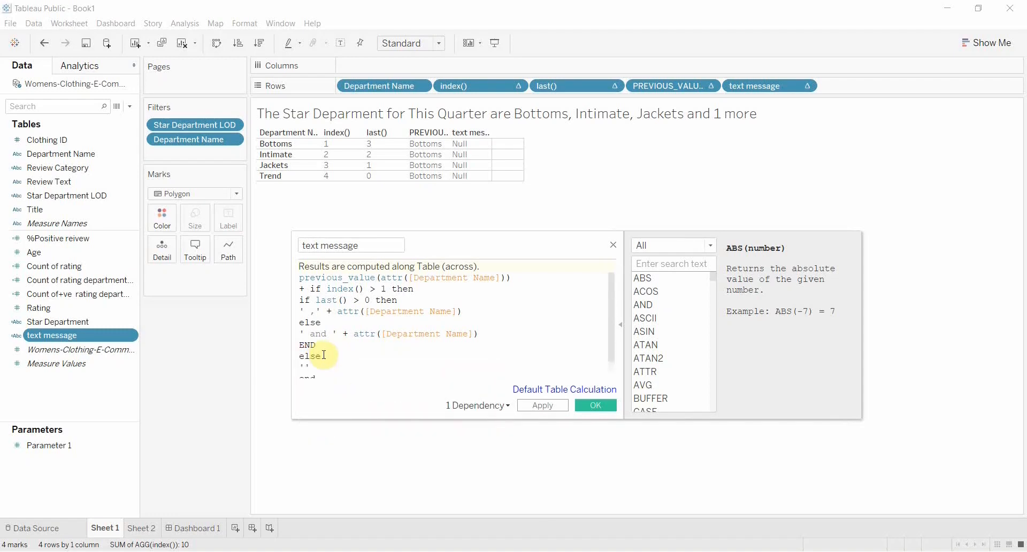
click(543, 407)
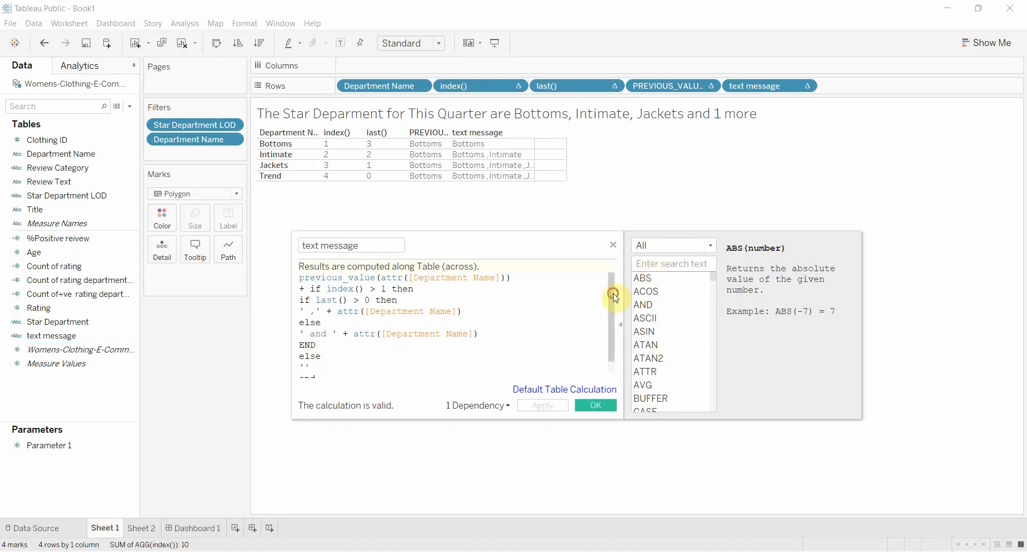
- Save the text message calculation and widen its column in the view to fit the full department list
drag(615, 291, 615, 321)
drag(312, 356, 298, 356)
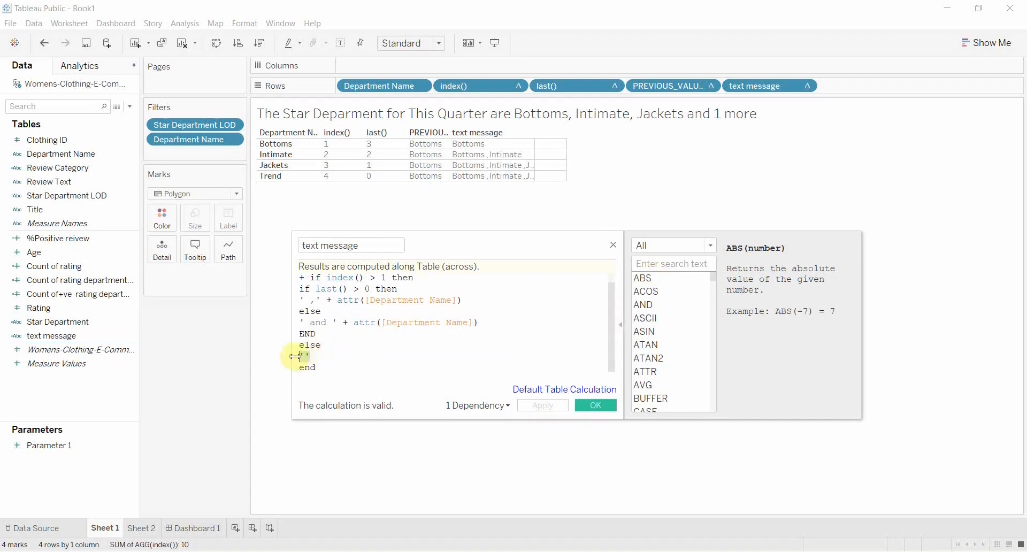
click(580, 404)
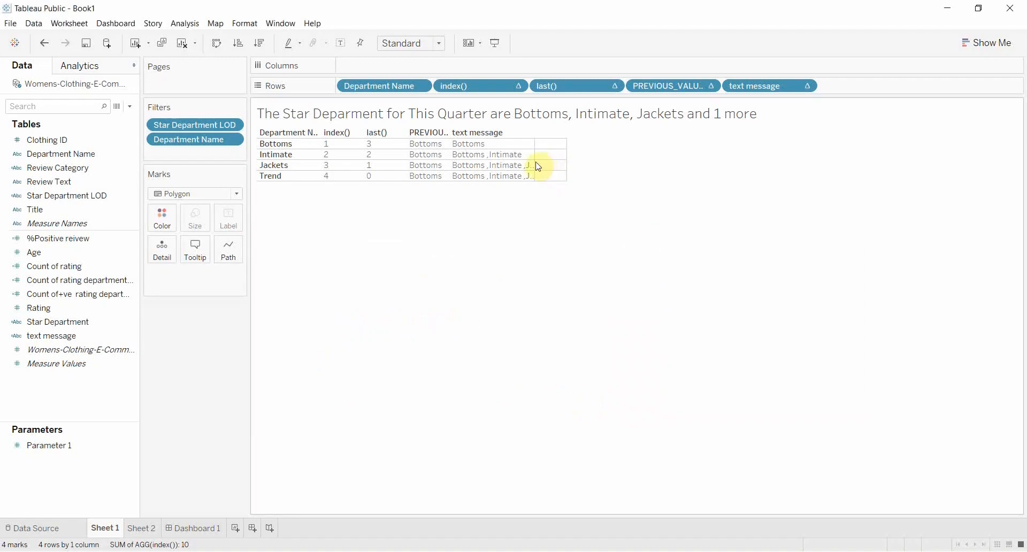
drag(534, 162, 629, 164)
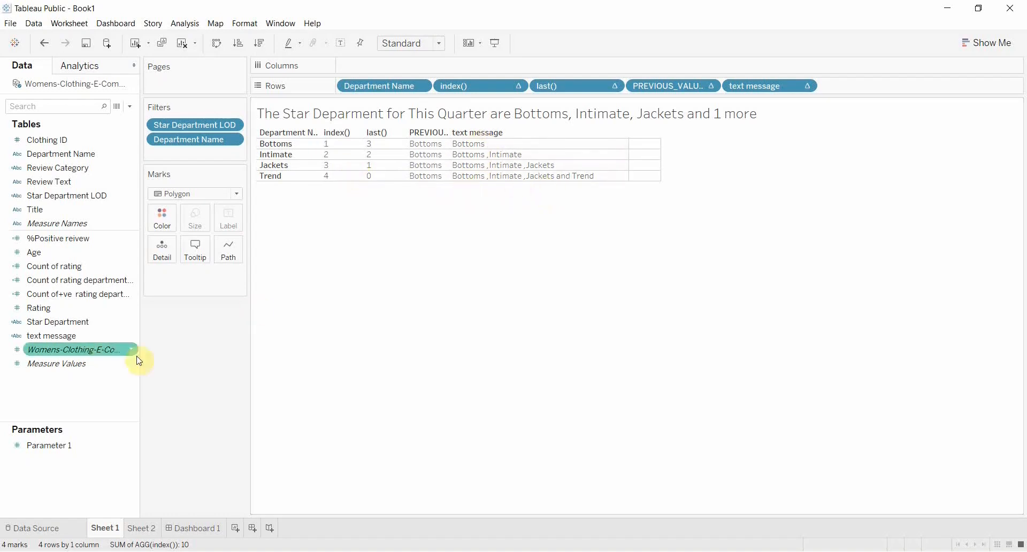
- Reopen the text message calculation and review the whole formula from the previous_value line to the closing end
right_click(35, 345)
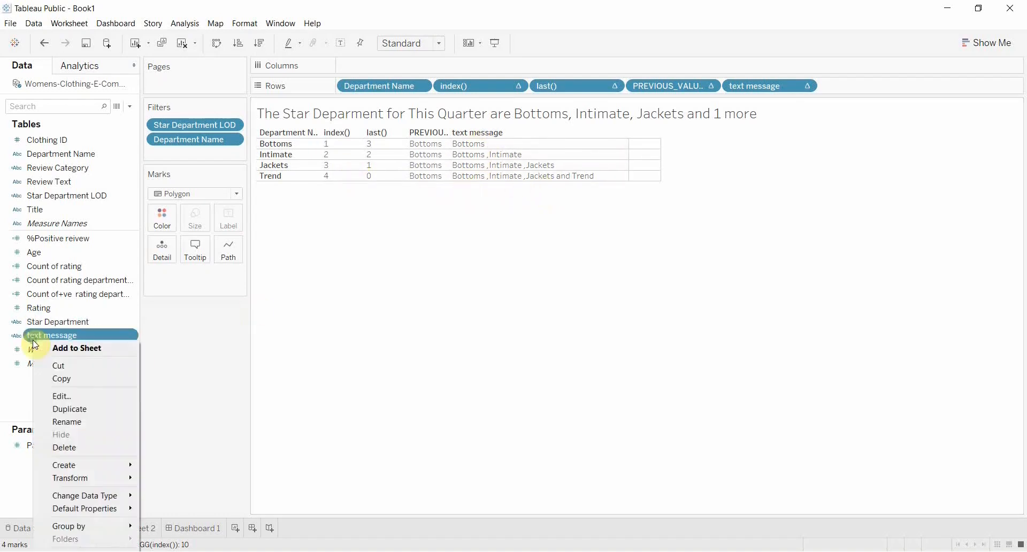
click(71, 404)
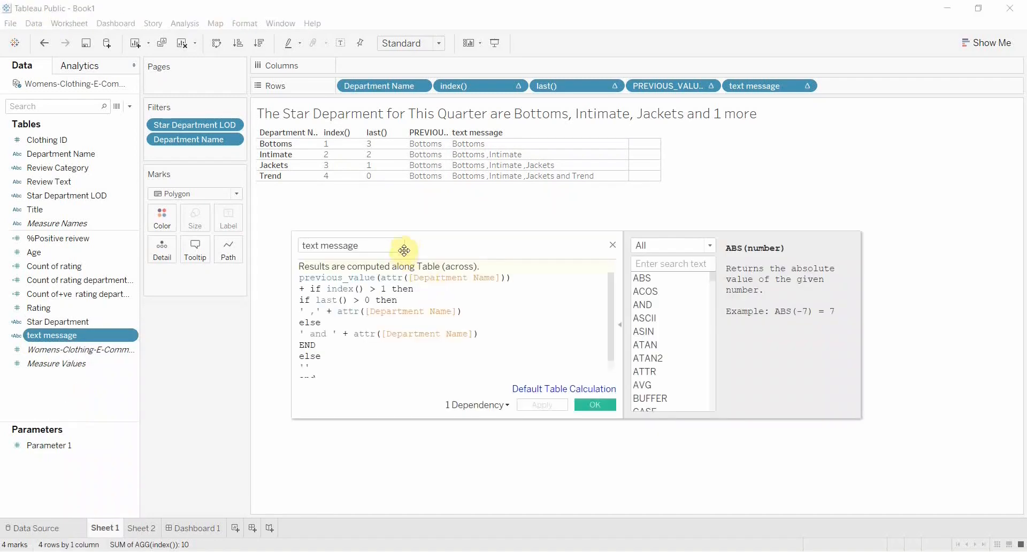
drag(416, 236, 503, 264)
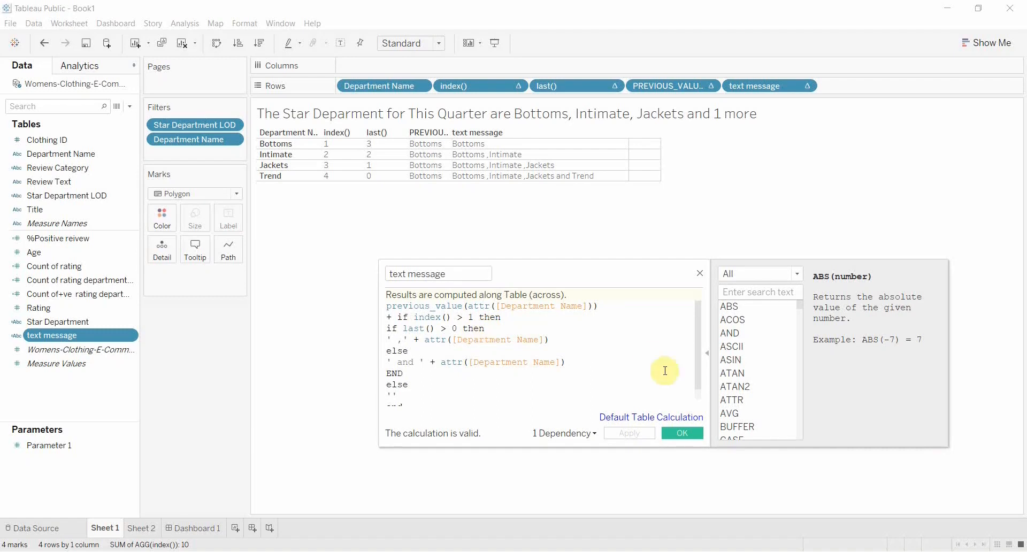
mouse_move(699, 368)
mouse_down()
mouse_move(701, 384)
mouse_move(696, 349)
mouse_move(689, 384)
mouse_up()
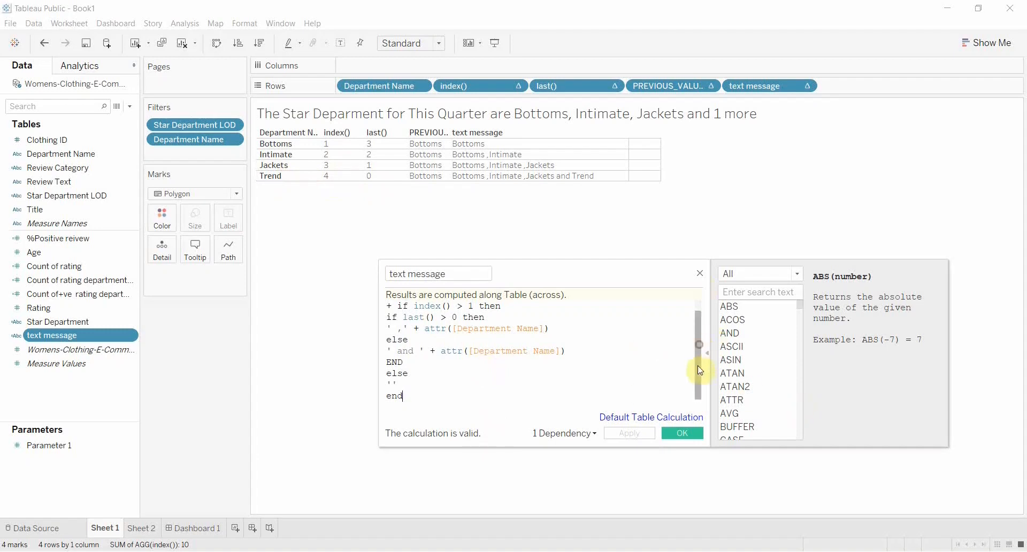
drag(699, 370, 701, 275)
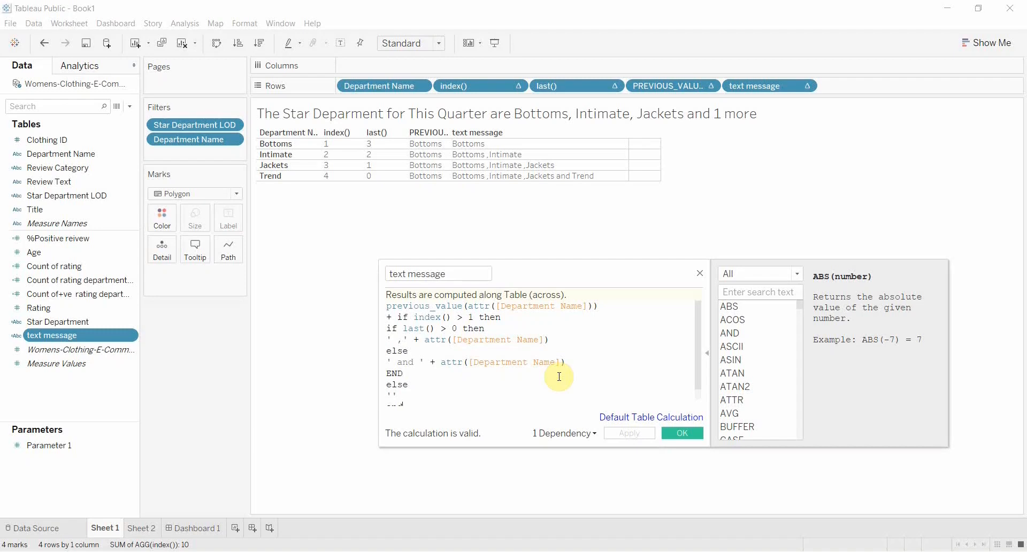
click(680, 438)
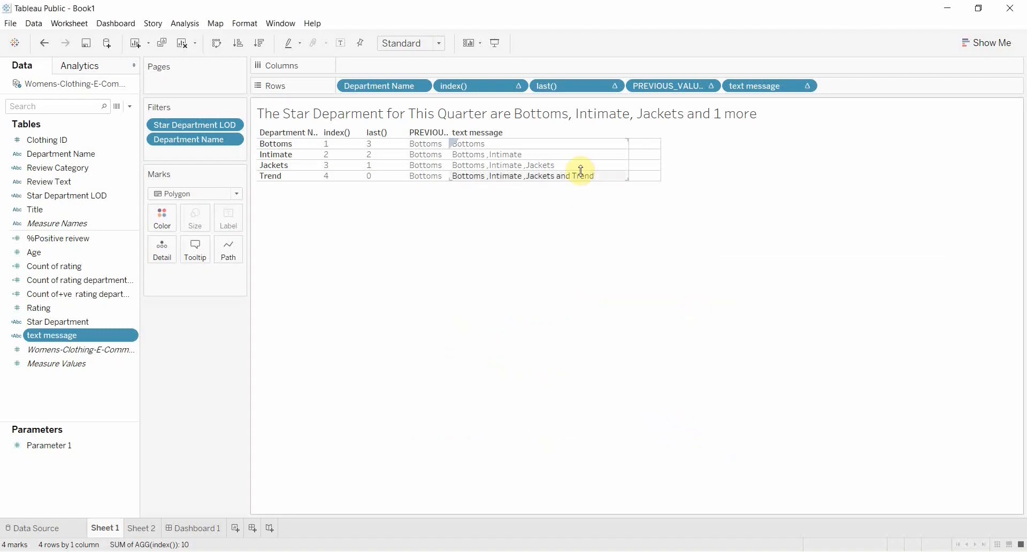
- Remove the PREVIOUS_VALUE and index() fields from rows, and move last() to the filters keeping only value 0
drag(692, 86, 241, 345)
drag(484, 86, 202, 451)
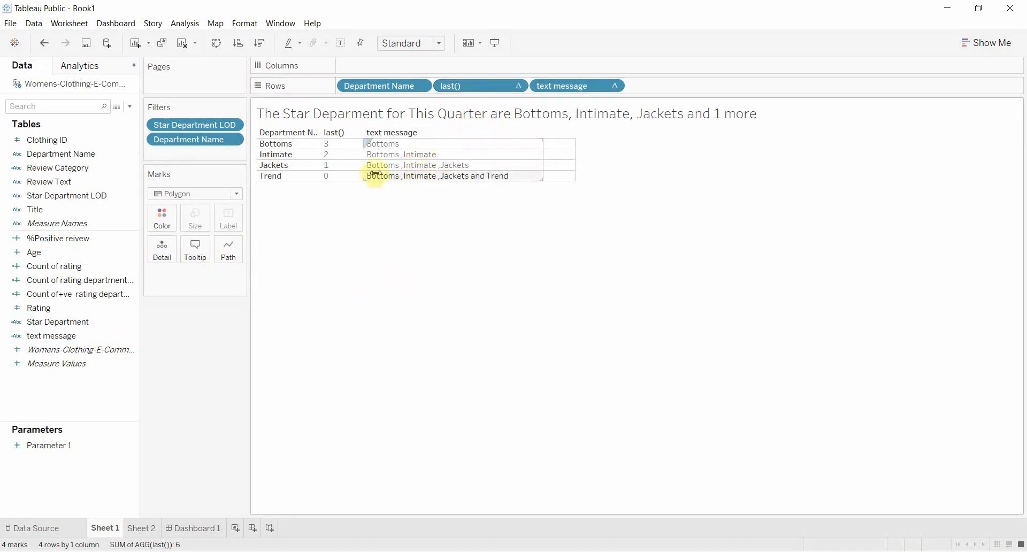
drag(471, 86, 192, 152)
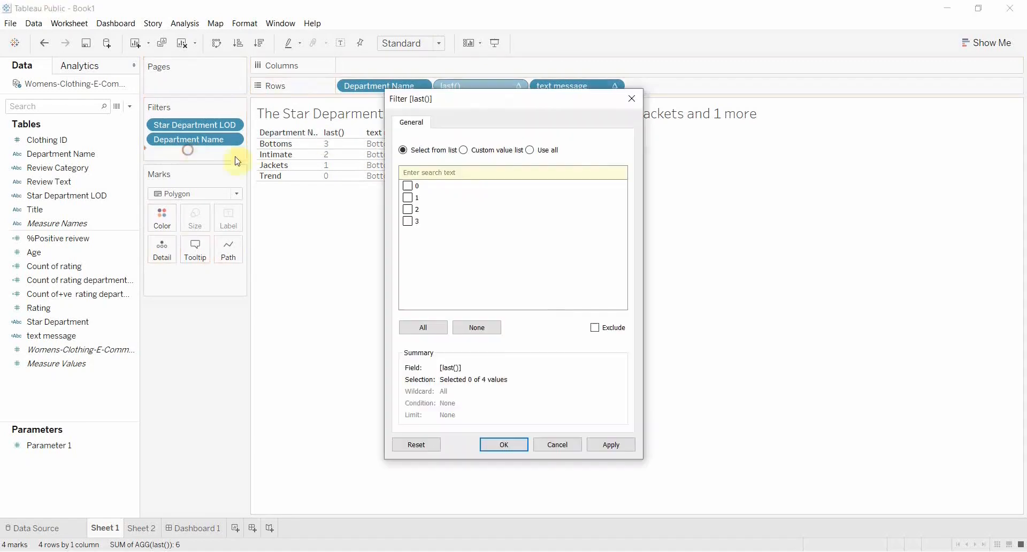
click(408, 186)
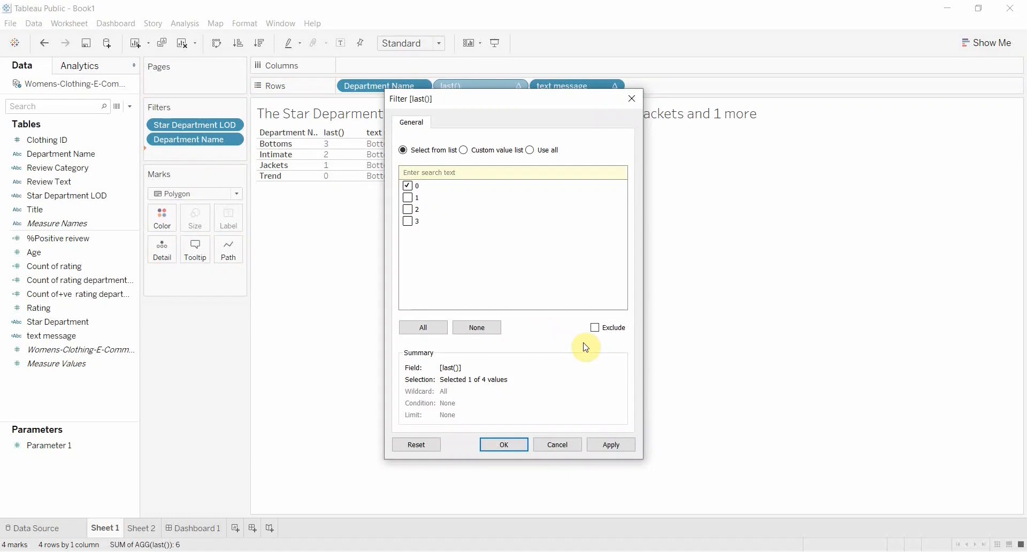
click(603, 449)
click(501, 444)
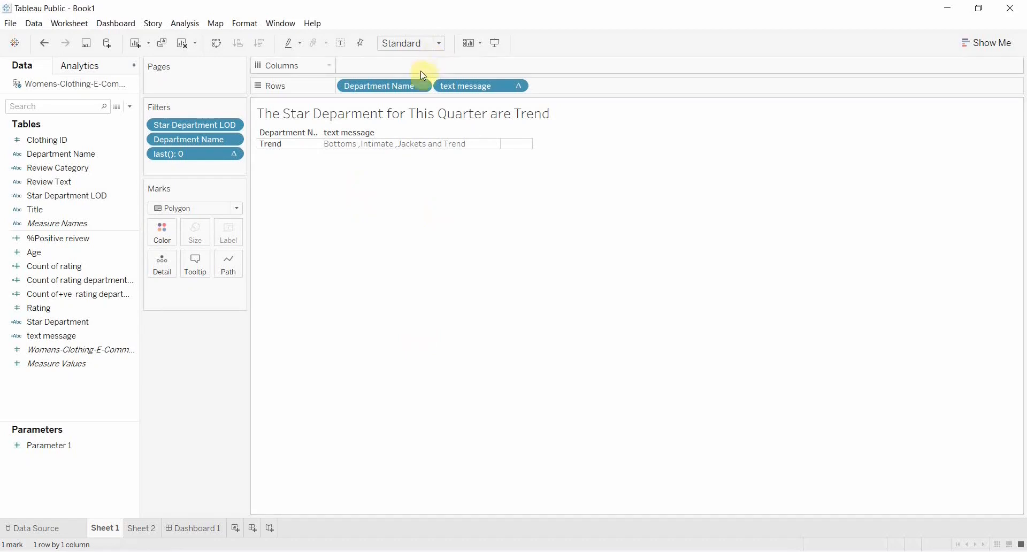
- Hide the Department Name header and the text message field label in the view
click(423, 88)
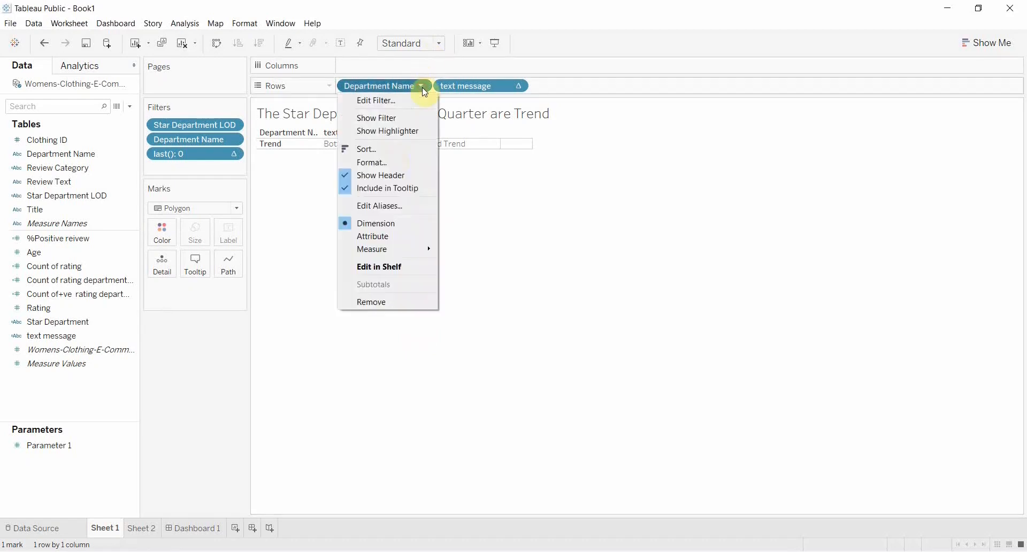
click(383, 175)
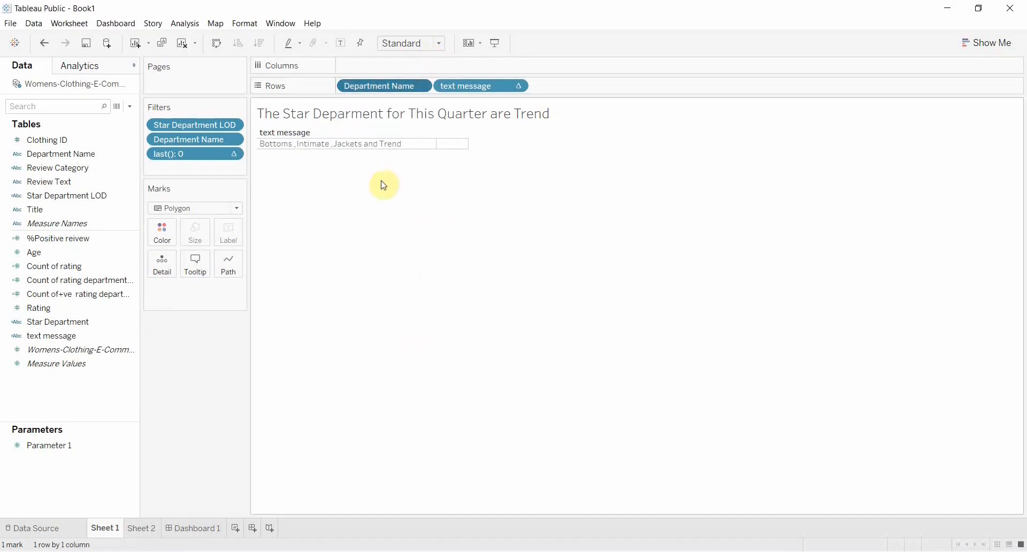
right_click(298, 138)
click(353, 255)
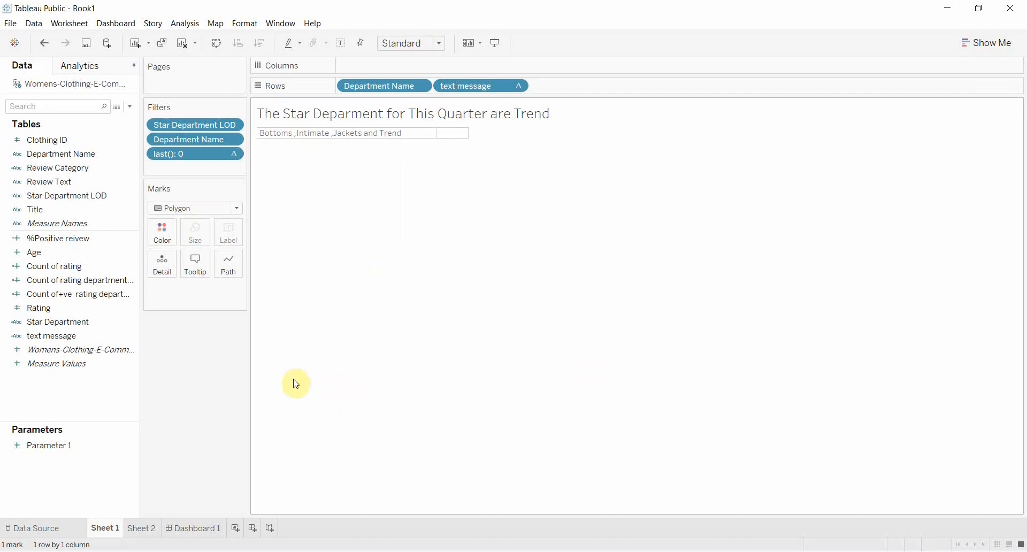
- On Dashboard 1, add a text object above the chart description reading "The Star Departmnt for this Quarter are"
click(189, 531)
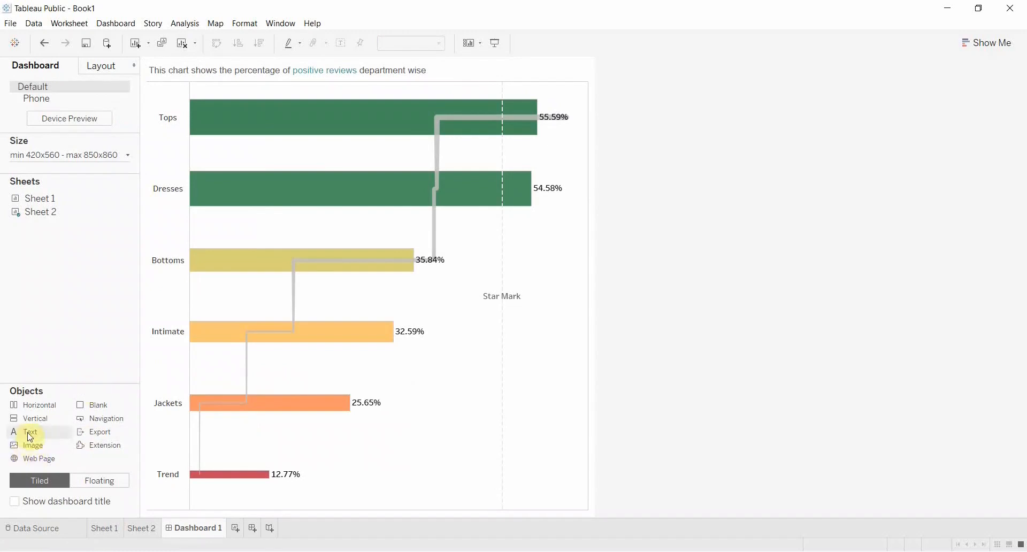
drag(26, 420, 168, 84)
text(The )
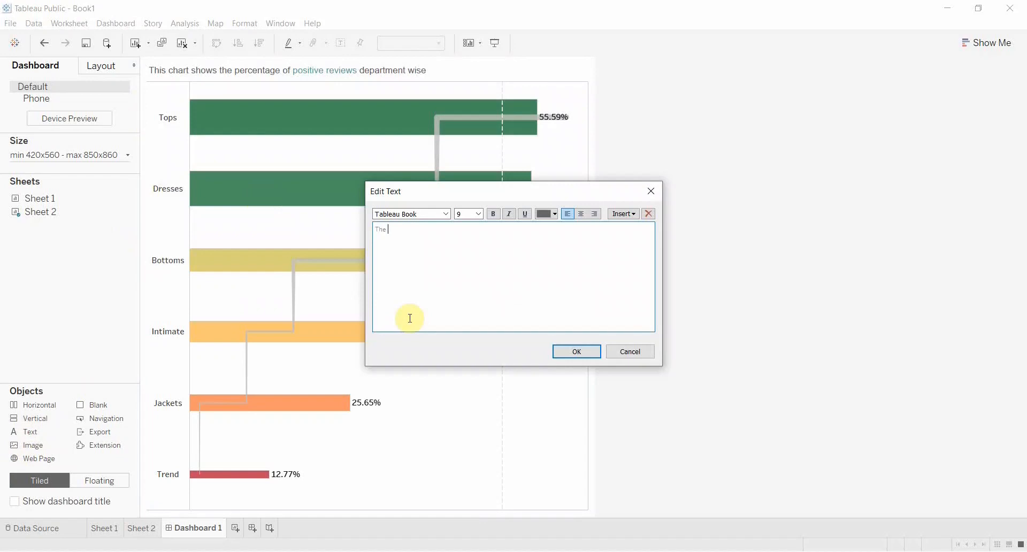
text(Star Departmnt for this Quarter are)
- Format the whole heading text as bold, size 11, in a different font, and confirm the text object
drag(500, 230, 344, 213)
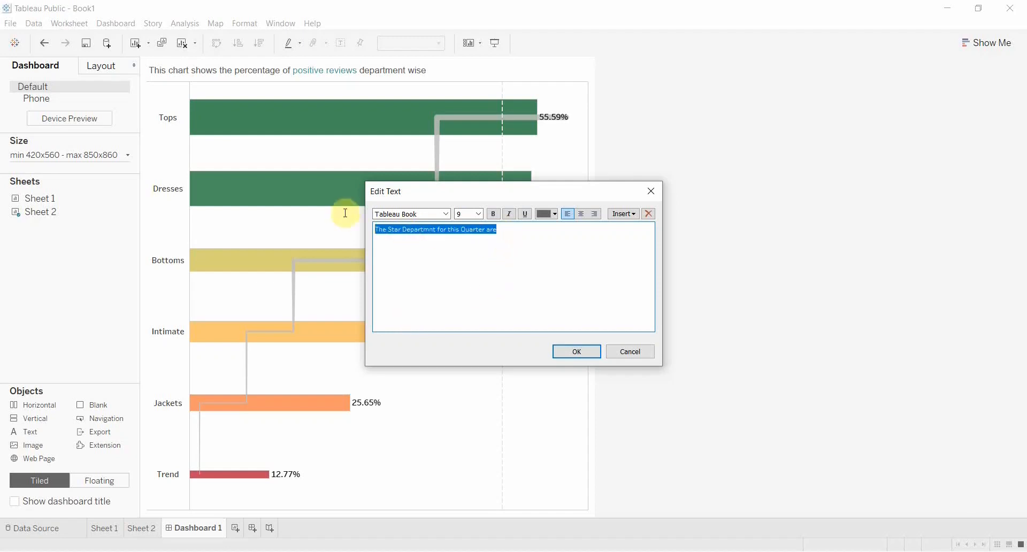
click(478, 214)
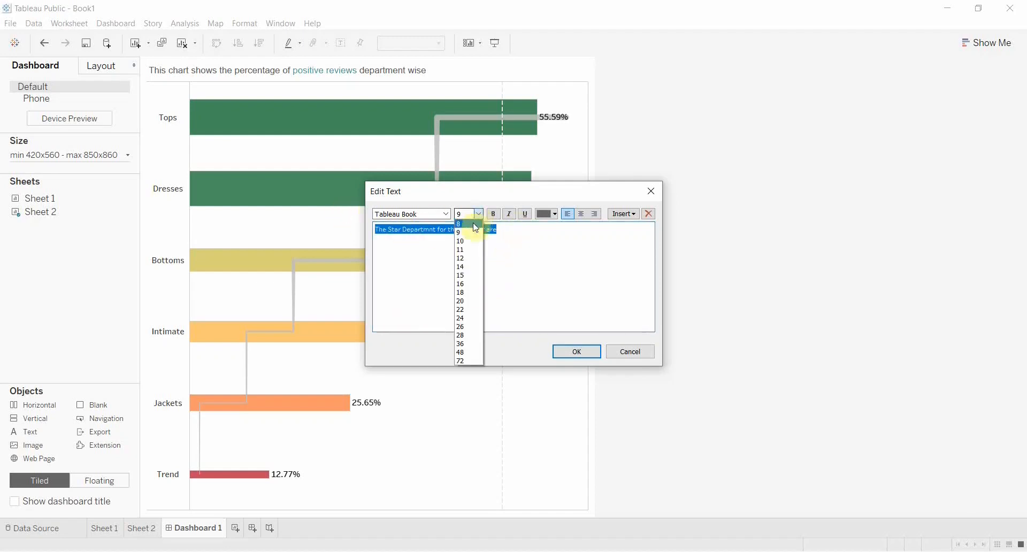
click(464, 250)
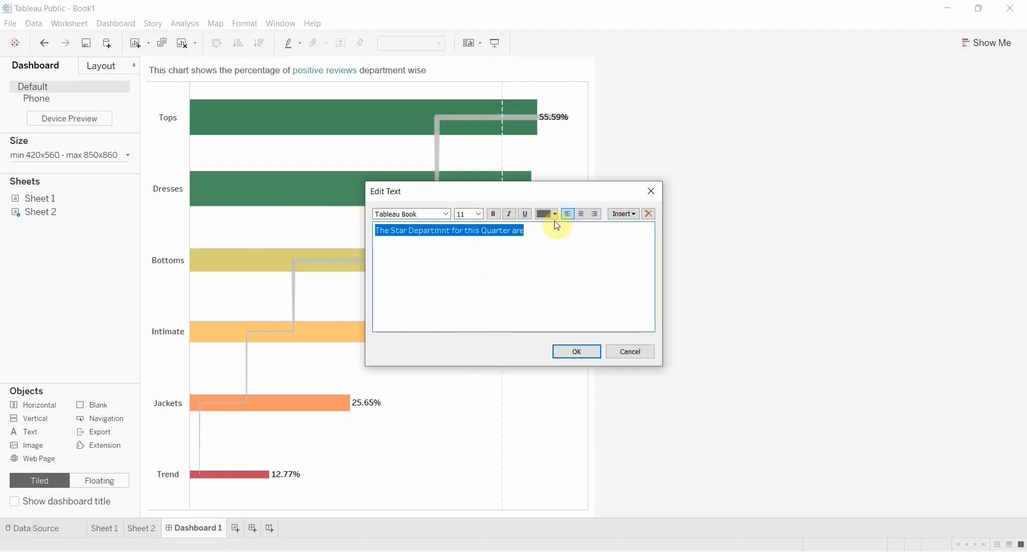
click(497, 214)
click(446, 214)
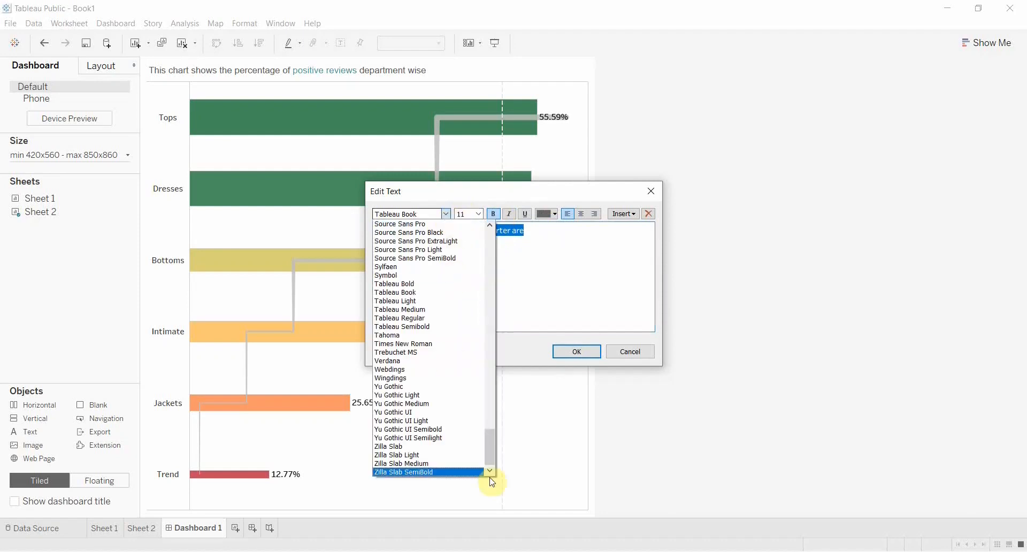
drag(491, 447, 484, 236)
click(479, 214)
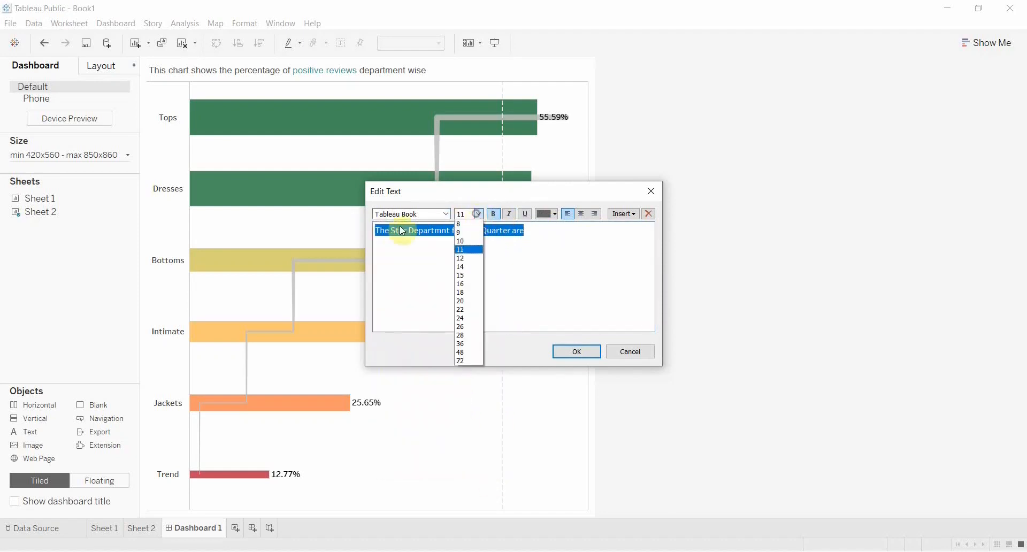
click(438, 214)
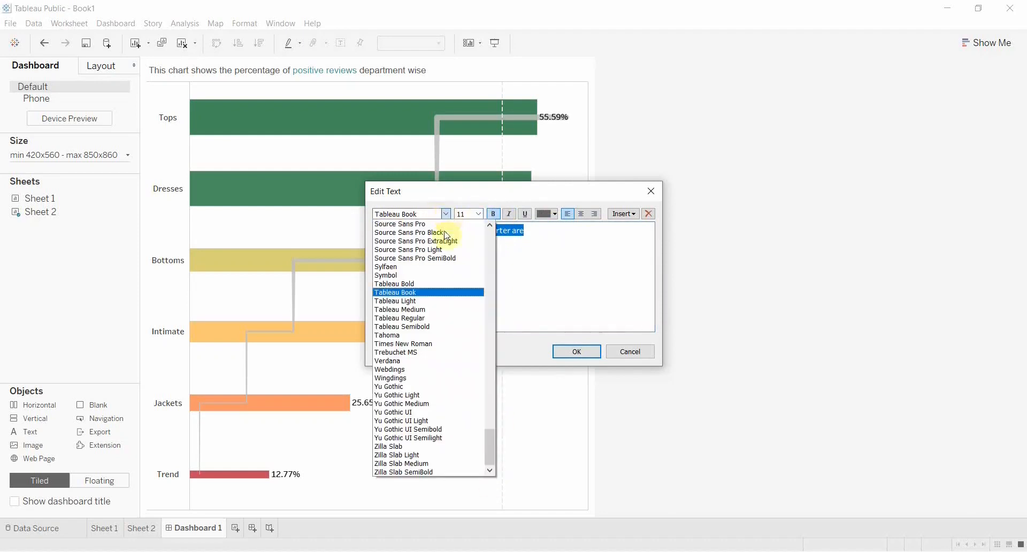
drag(491, 437, 487, 231)
click(404, 224)
click(589, 352)
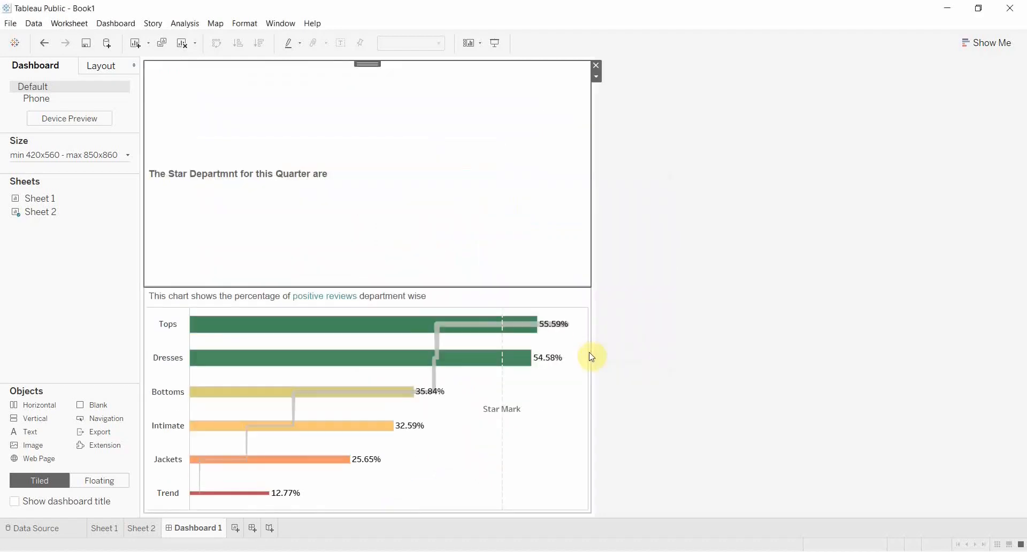
- Shrink the heading text object to a one-line strip and correct its text to "The Star Departments for this Quarter are"
drag(452, 287, 396, 86)
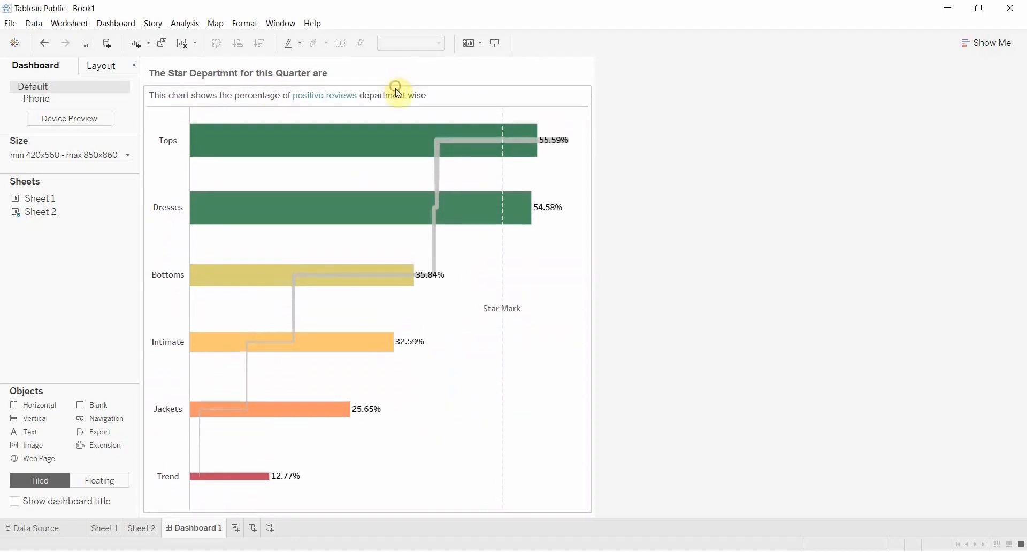
right_click(231, 75)
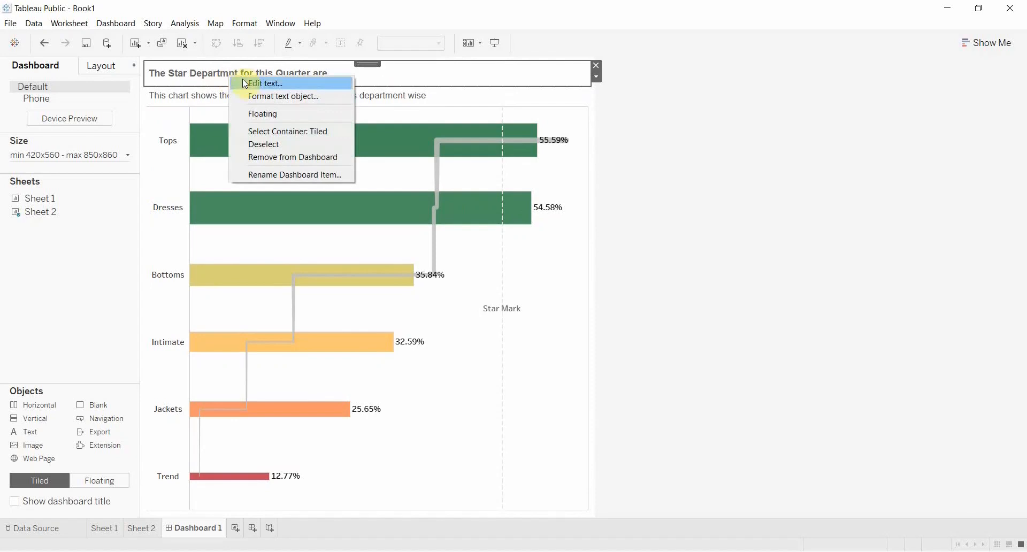
click(244, 84)
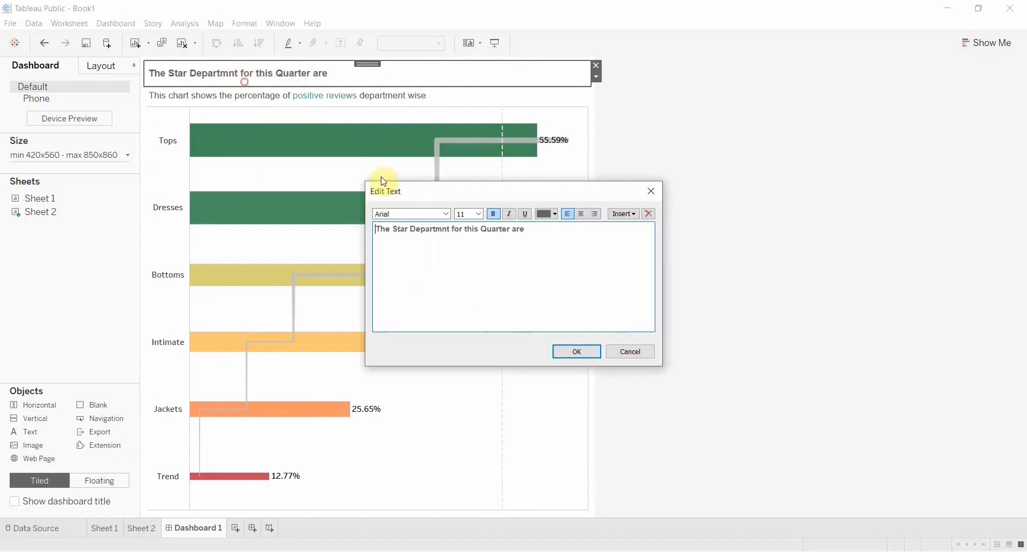
click(441, 229)
text(e)
click(458, 229)
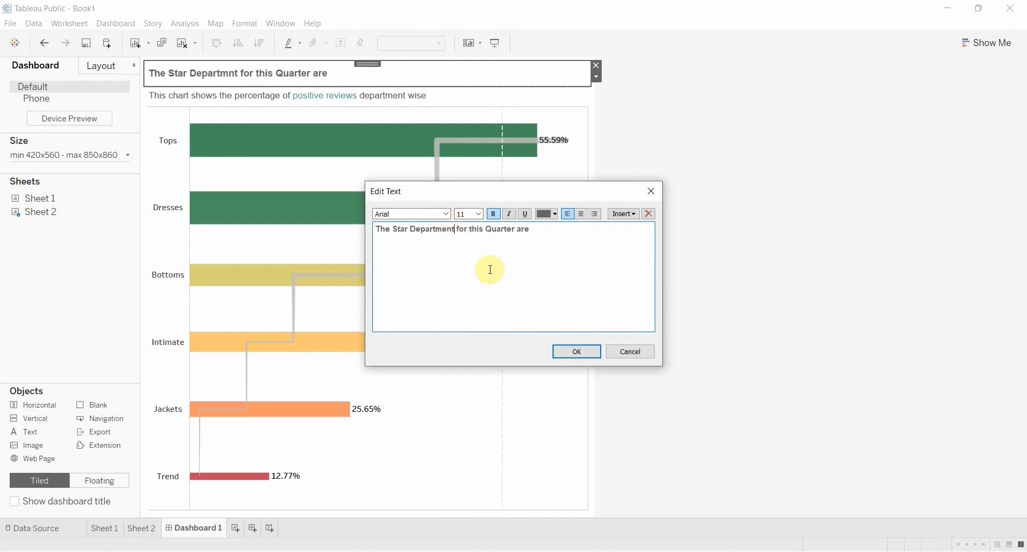
text(s)
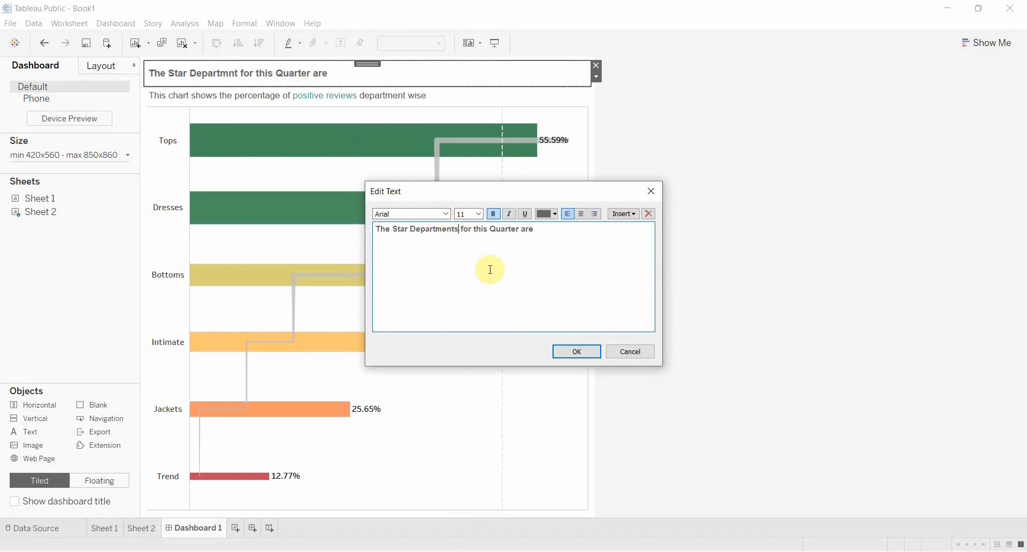
click(568, 352)
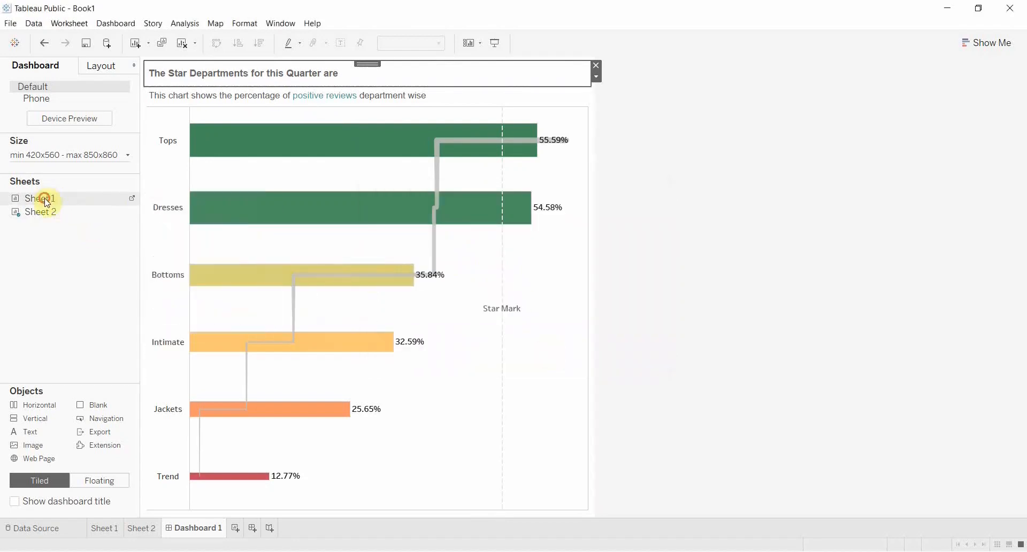
- Place Sheet 1 on the dashboard beside the heading text, hide its title and make the heading row slightly taller
drag(44, 199, 491, 78)
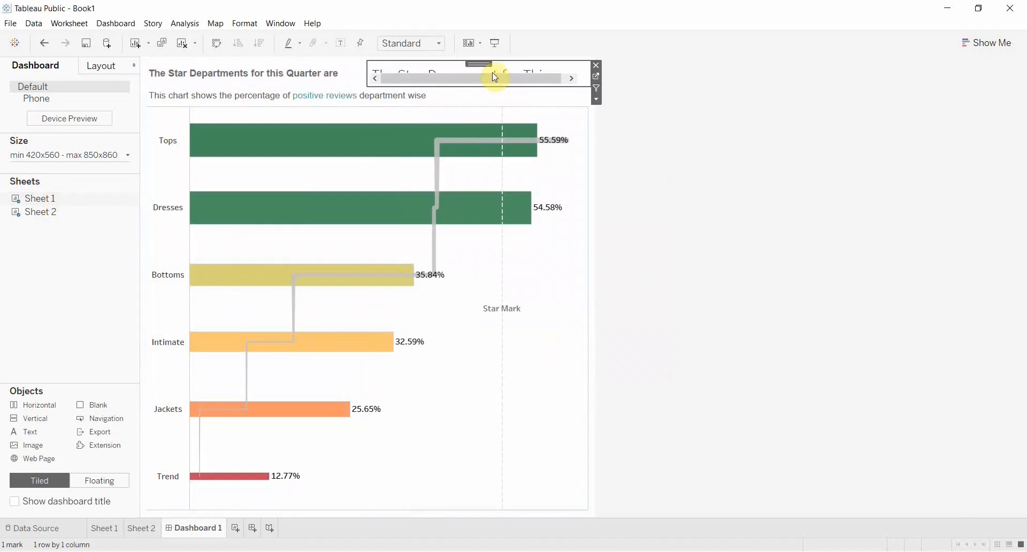
right_click(460, 72)
click(492, 103)
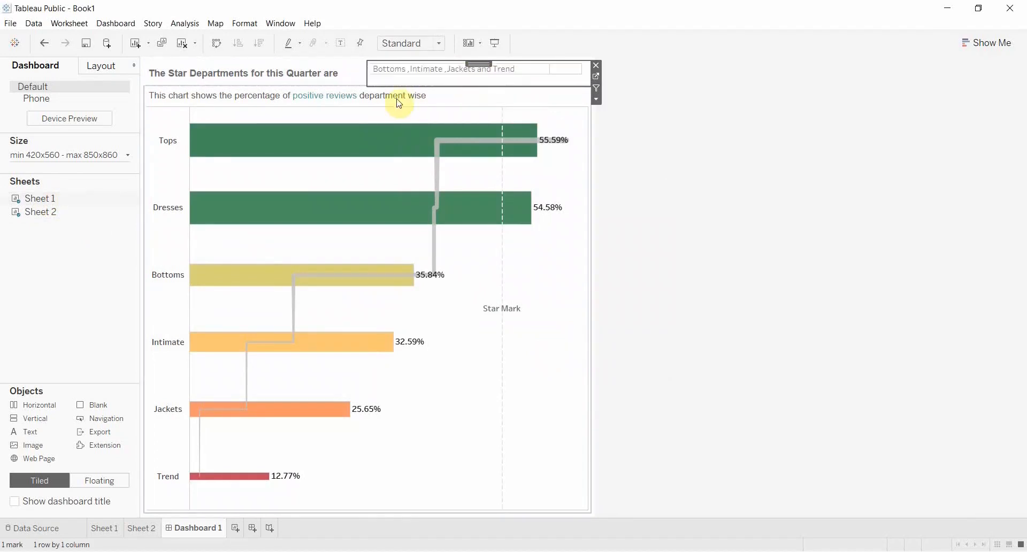
drag(379, 85, 376, 95)
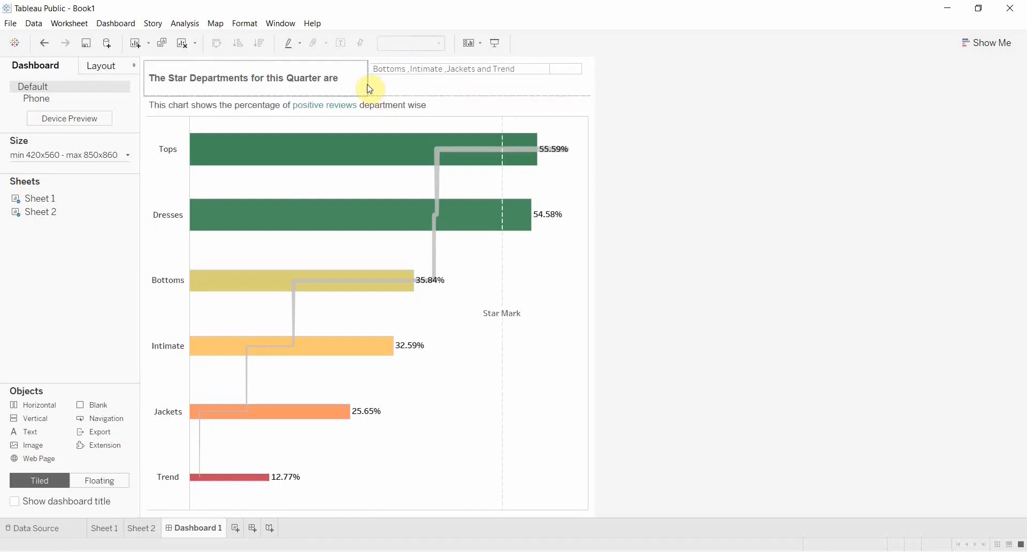
click(369, 89)
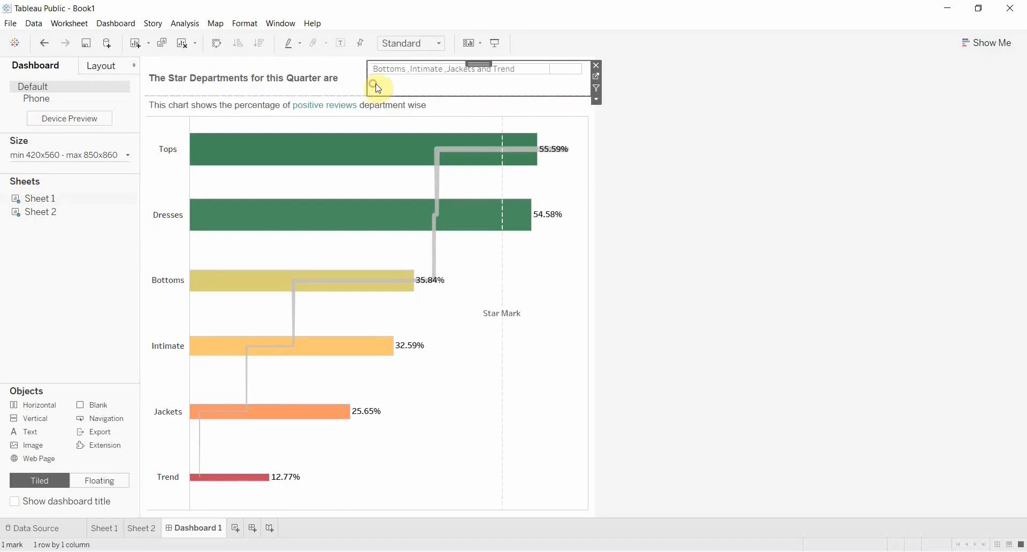
- In Sheet 1, format the text message field's header font as size 11, bold and blue
click(595, 75)
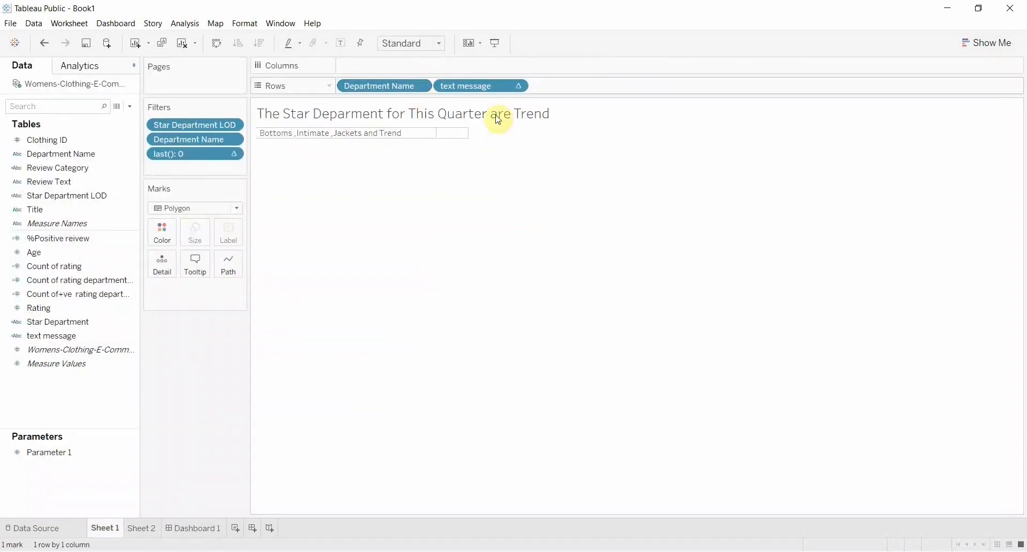
click(520, 85)
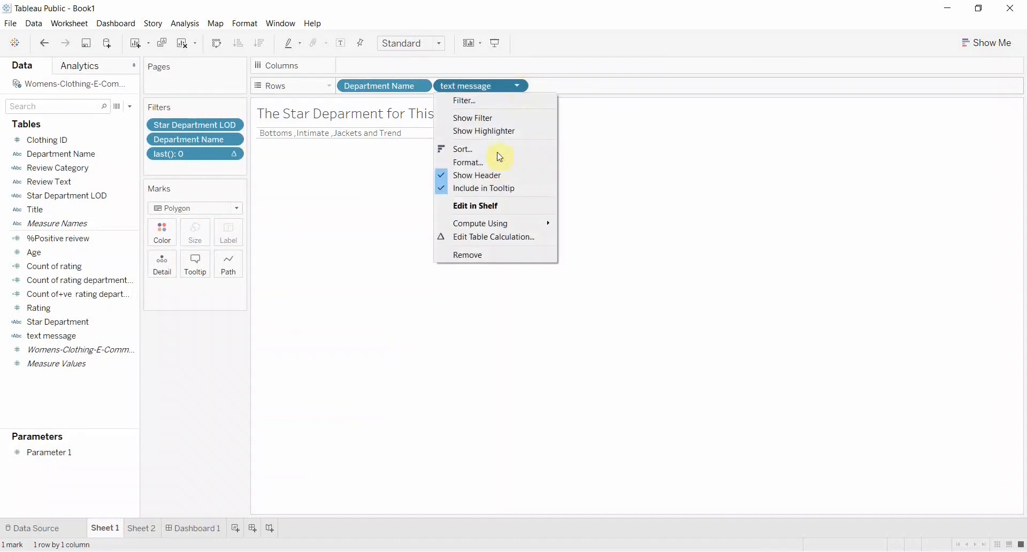
click(494, 169)
click(112, 146)
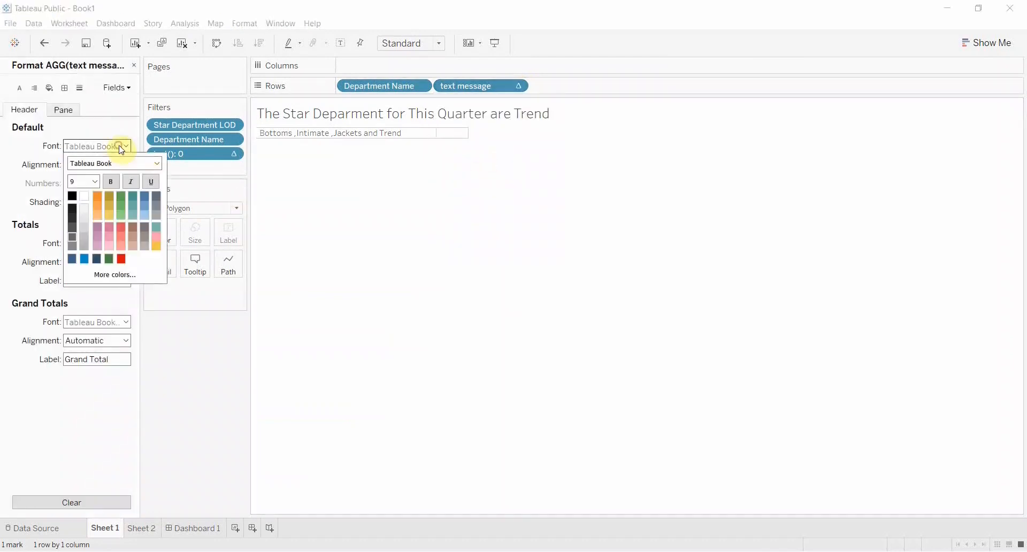
click(94, 182)
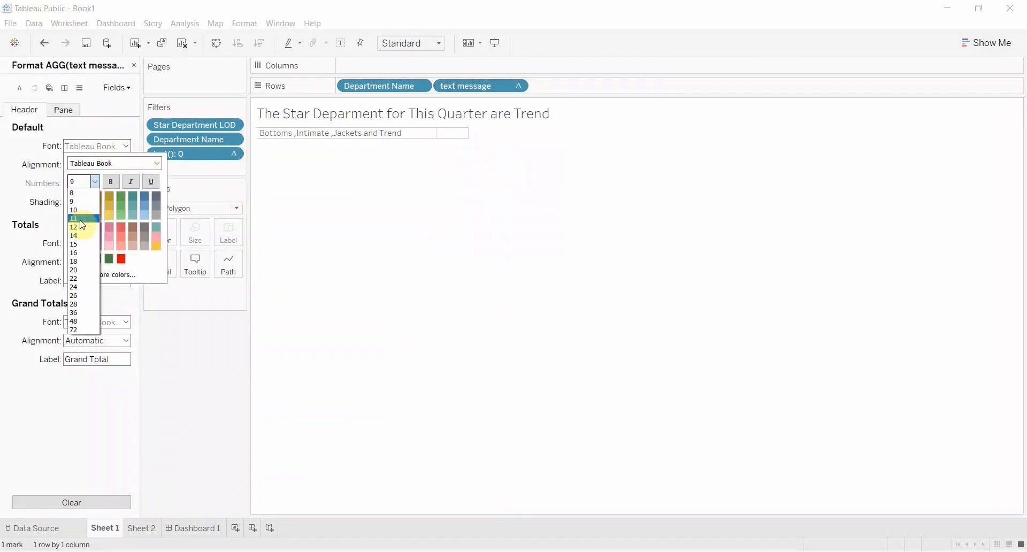
click(79, 209)
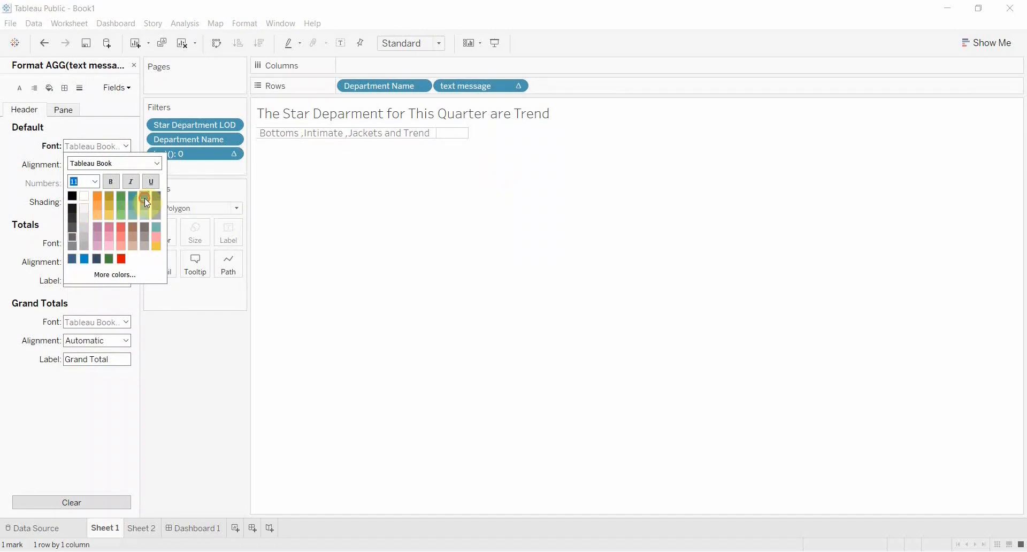
click(105, 184)
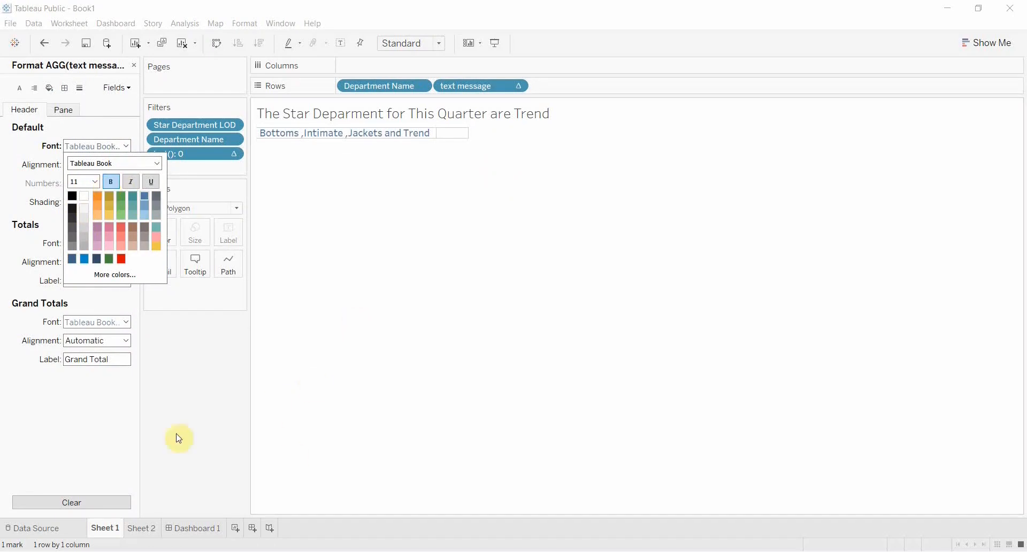
- On Dashboard 1, tighten the heading row, fit Sheet 1 to Entire View and move its edge close to the heading text
click(212, 528)
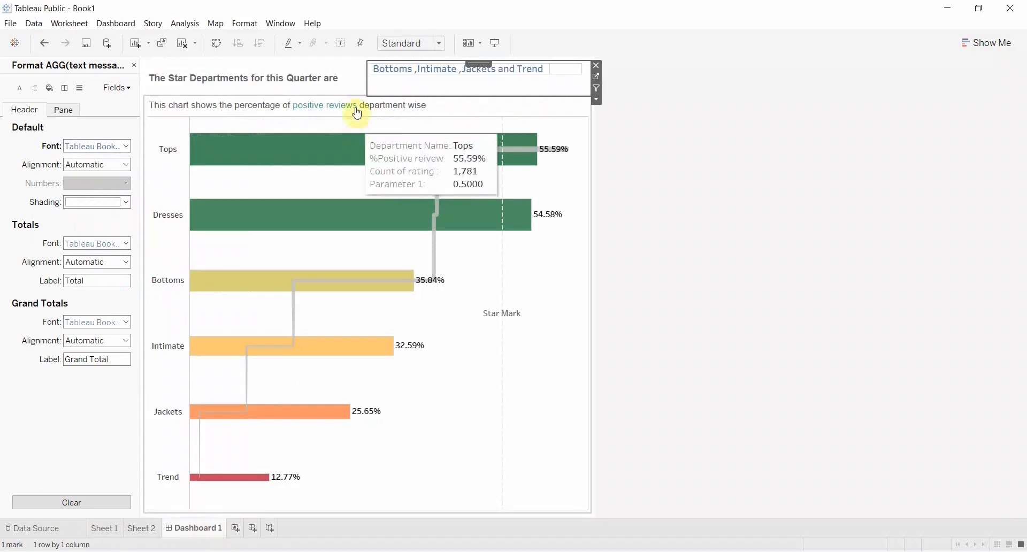
mouse_move(370, 84)
mouse_down()
mouse_move(347, 84)
mouse_move(367, 87)
mouse_up()
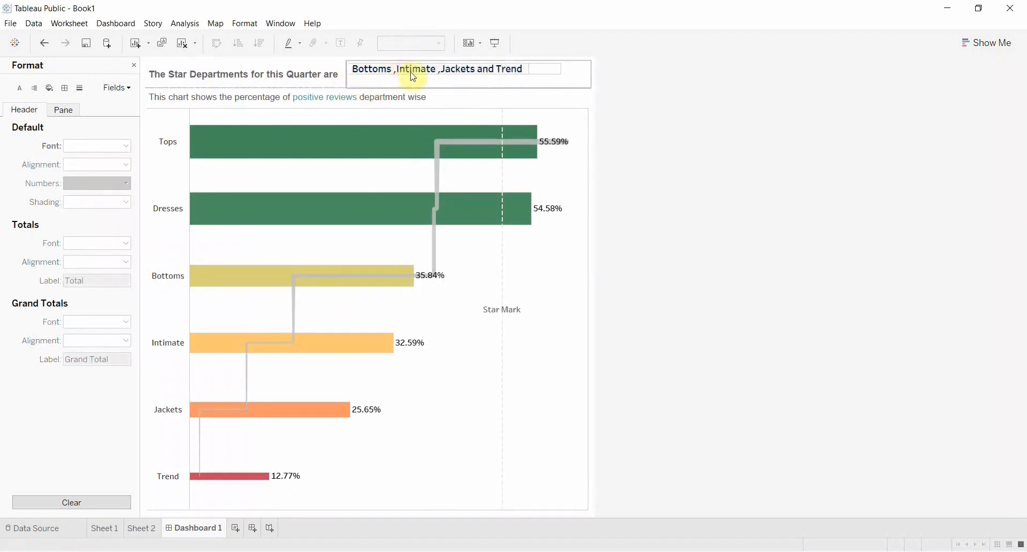
click(418, 84)
click(436, 43)
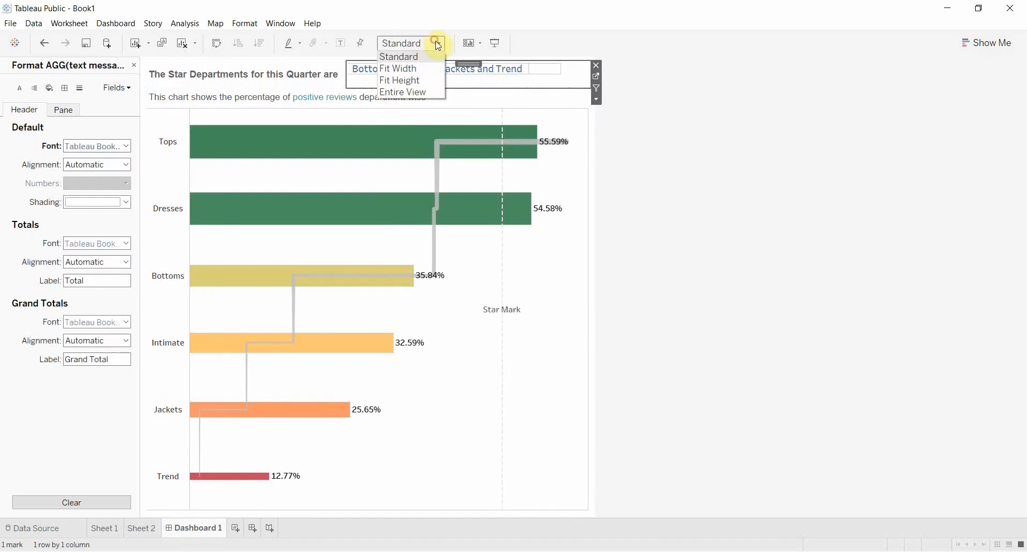
click(420, 93)
drag(346, 74, 344, 73)
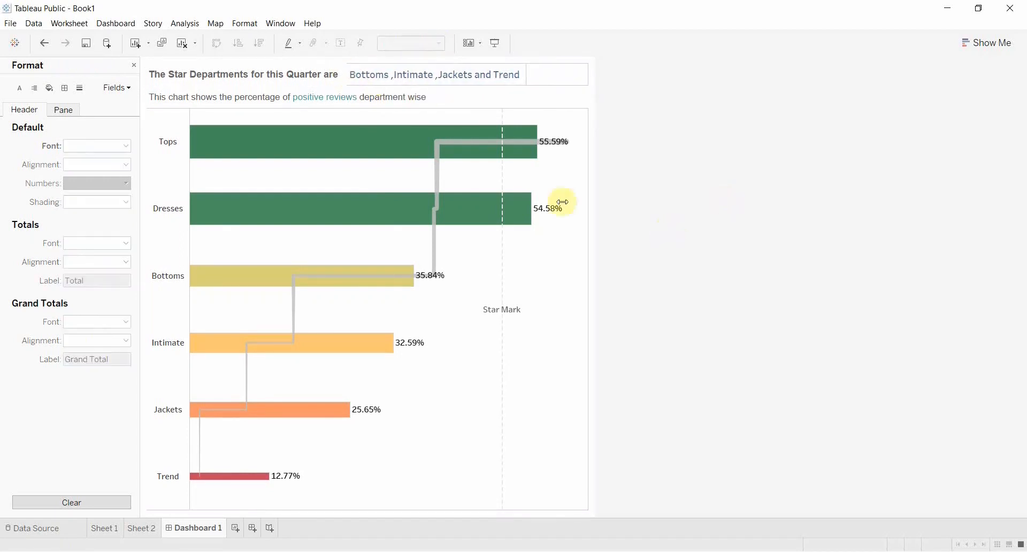
click(554, 101)
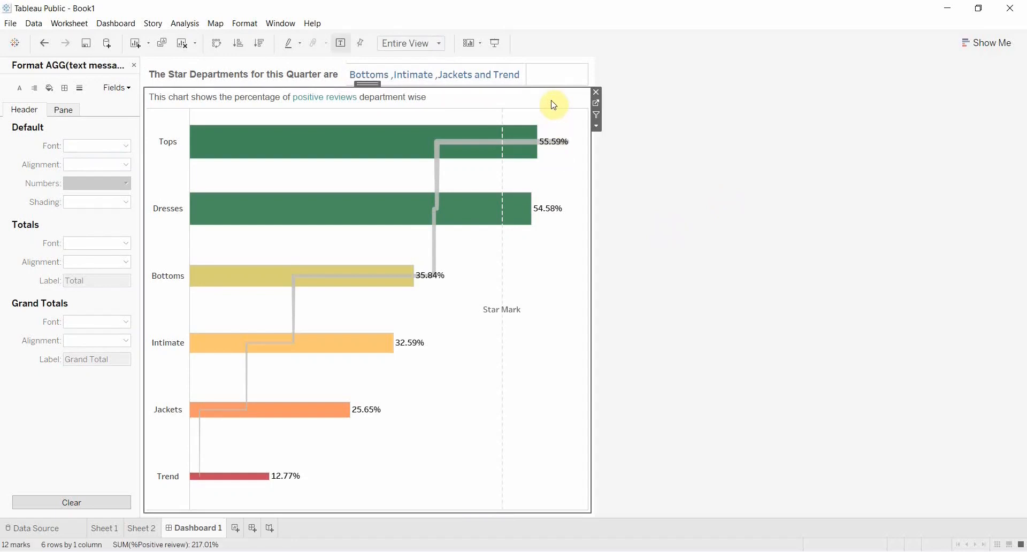
click(645, 178)
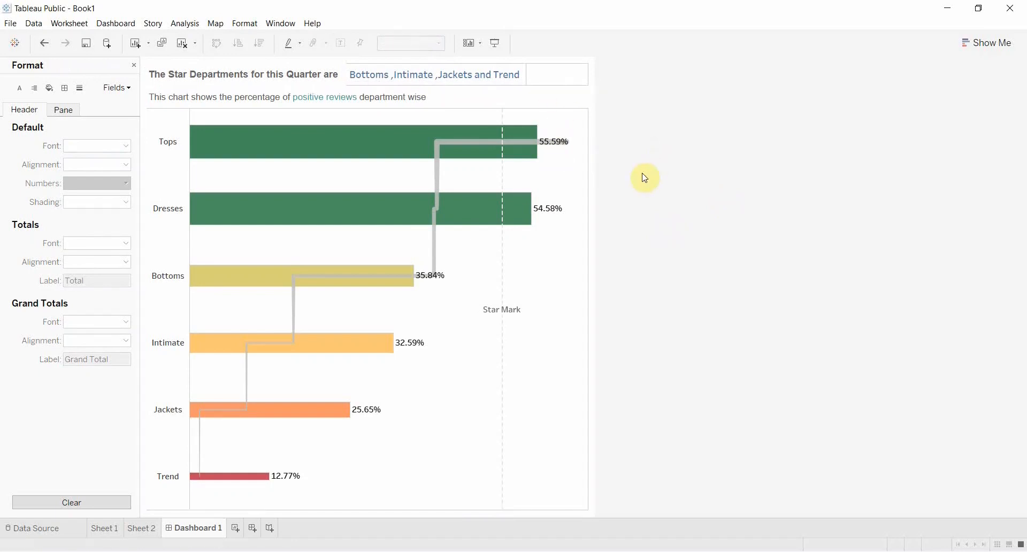